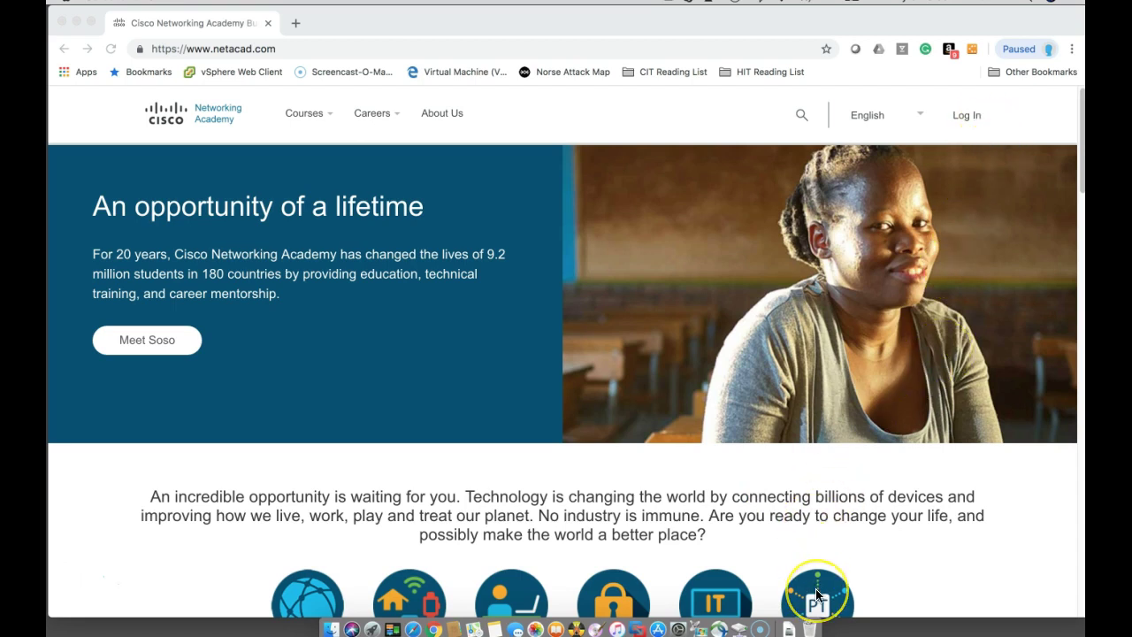
Open the Packet Tracer course page on netacad.com and review its 'How to download Packet Tracer' steps.
scroll(816, 594, down, 3)
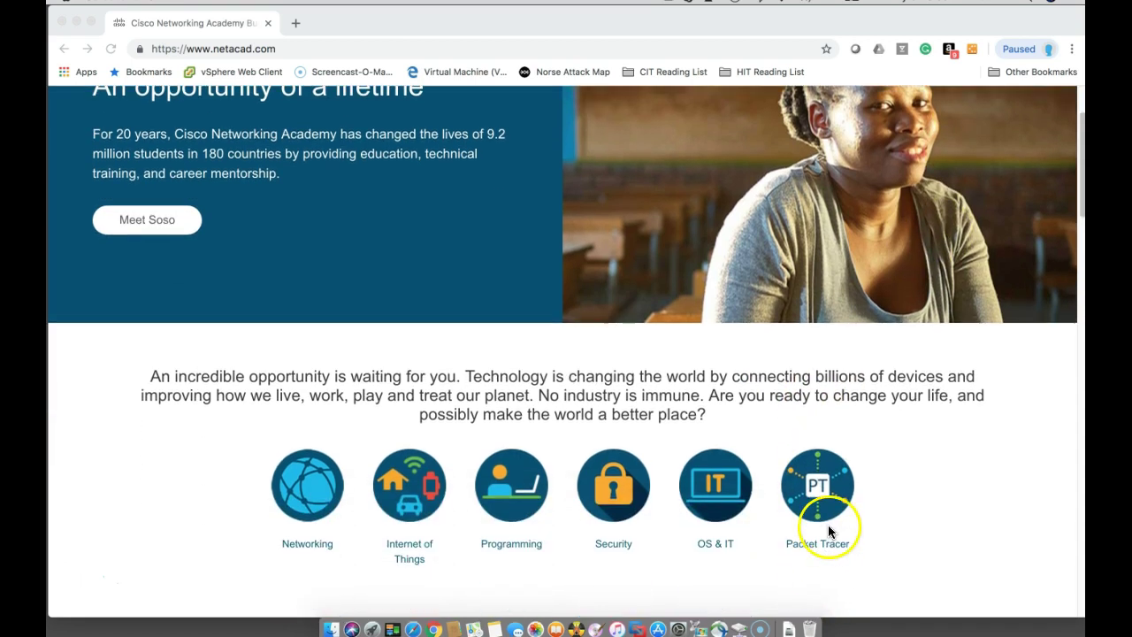
click(813, 541)
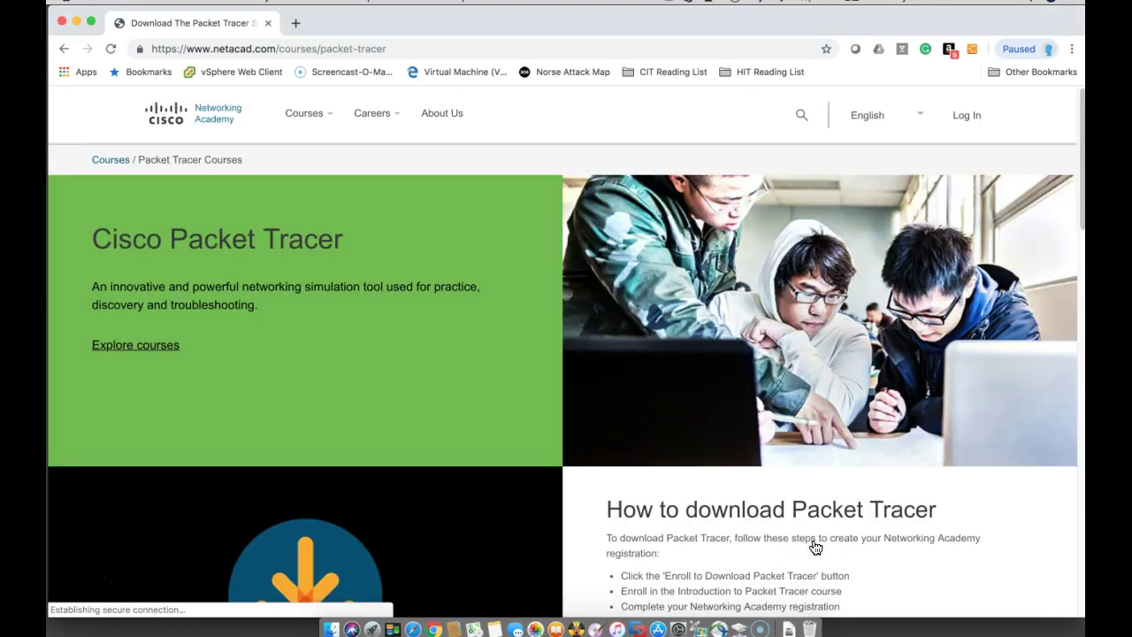
scroll(531, 417, down, 5)
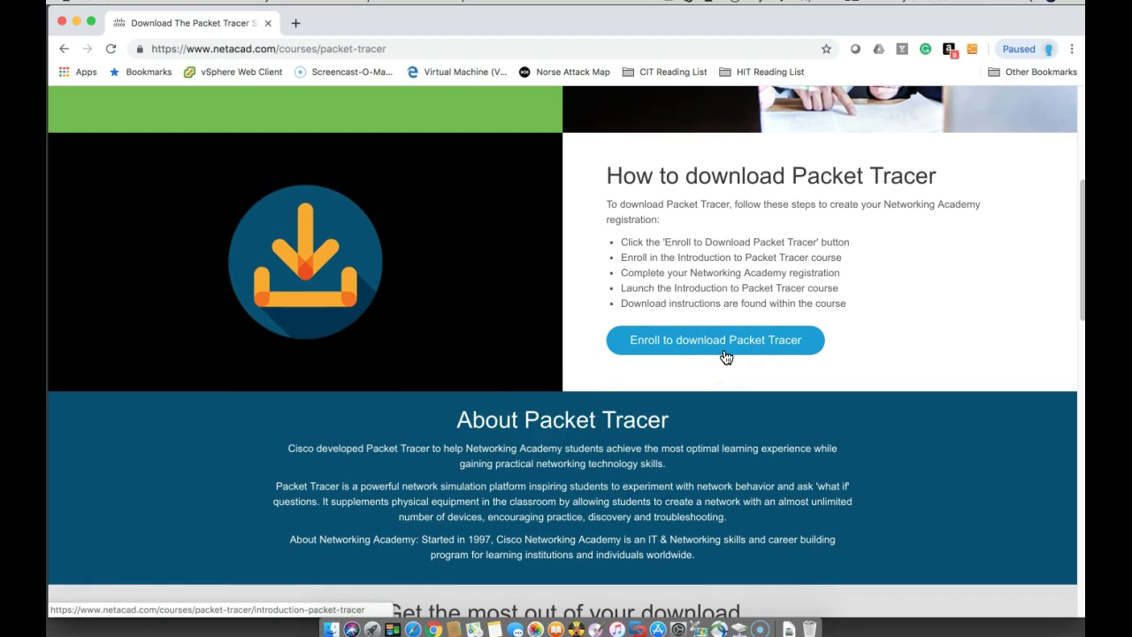
scroll(725, 356, down, 1)
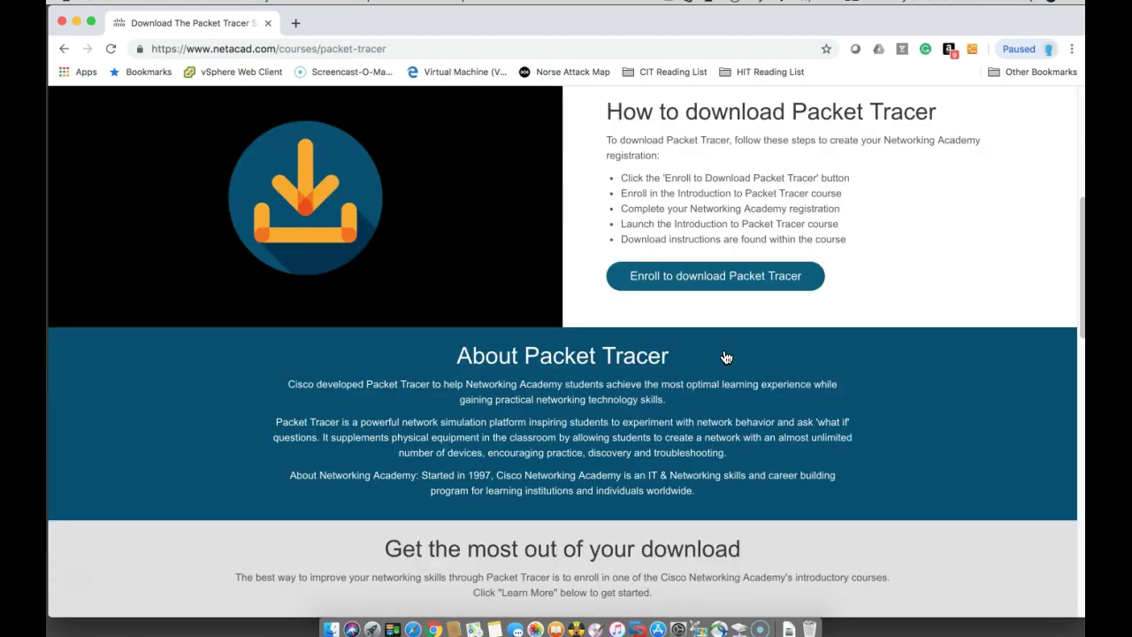
scroll(726, 356, up, 6)
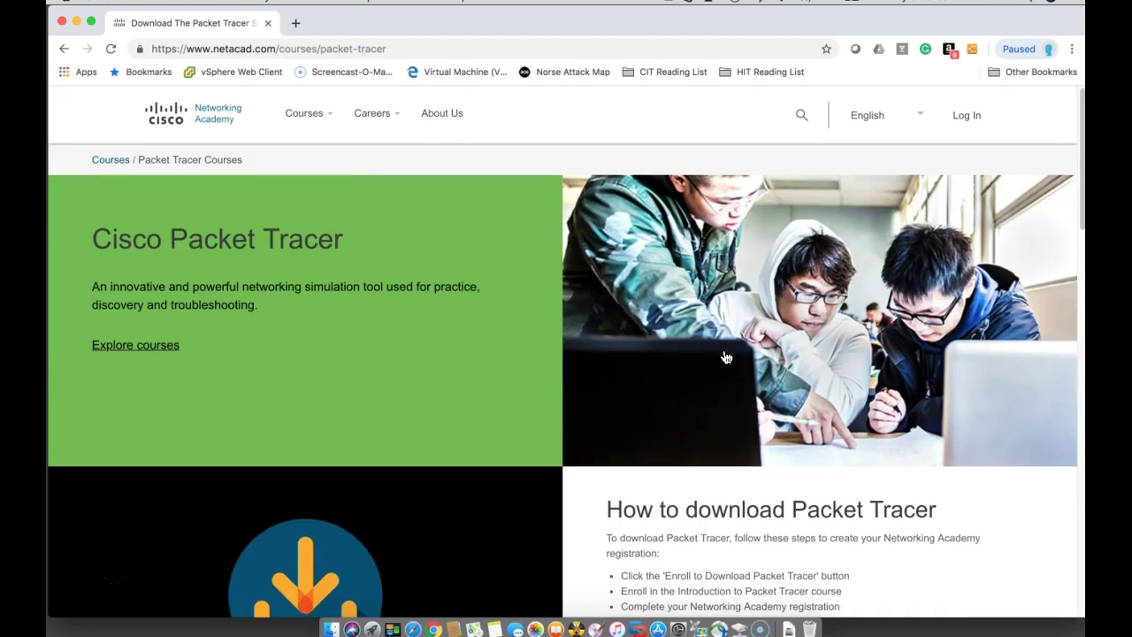
Sign in to the Cisco Networking Academy account.
click(919, 110)
click(967, 118)
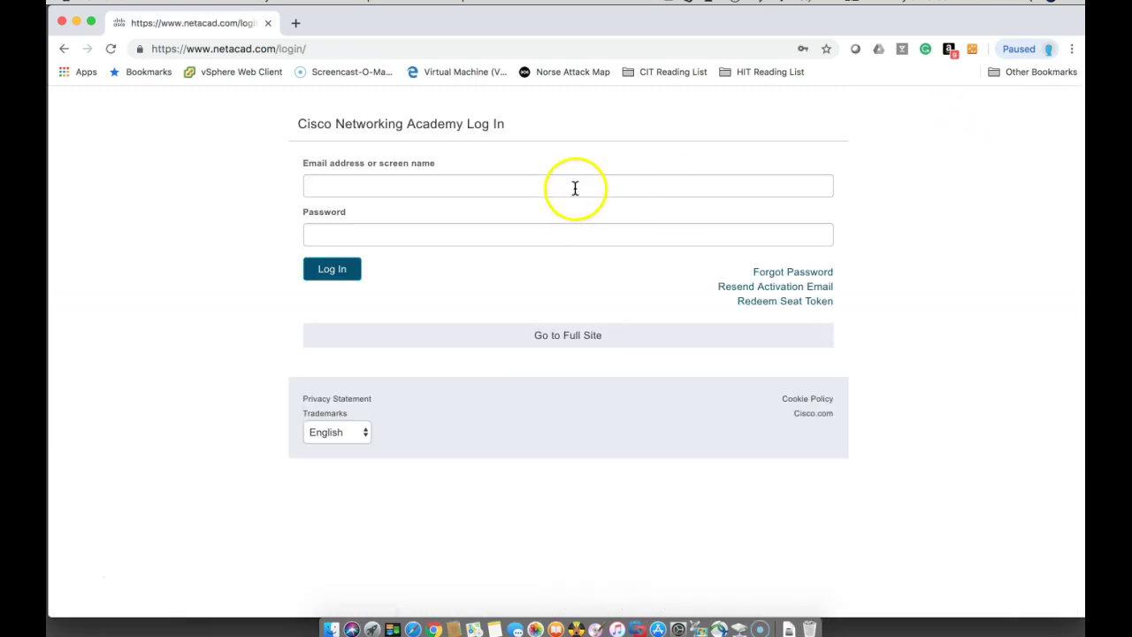
click(575, 188)
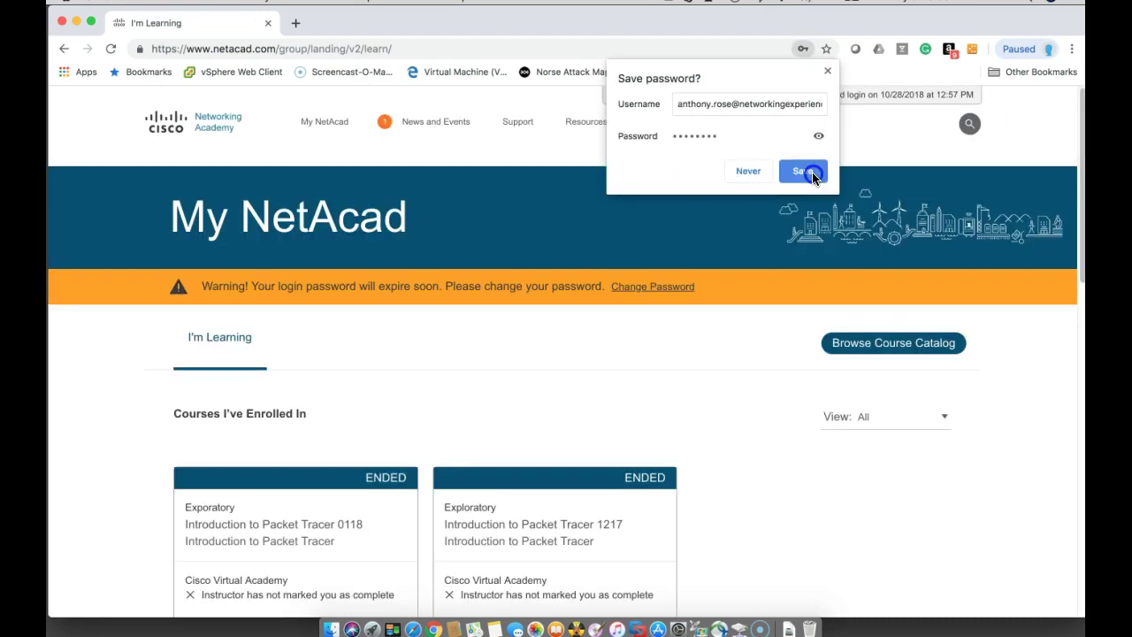
click(811, 172)
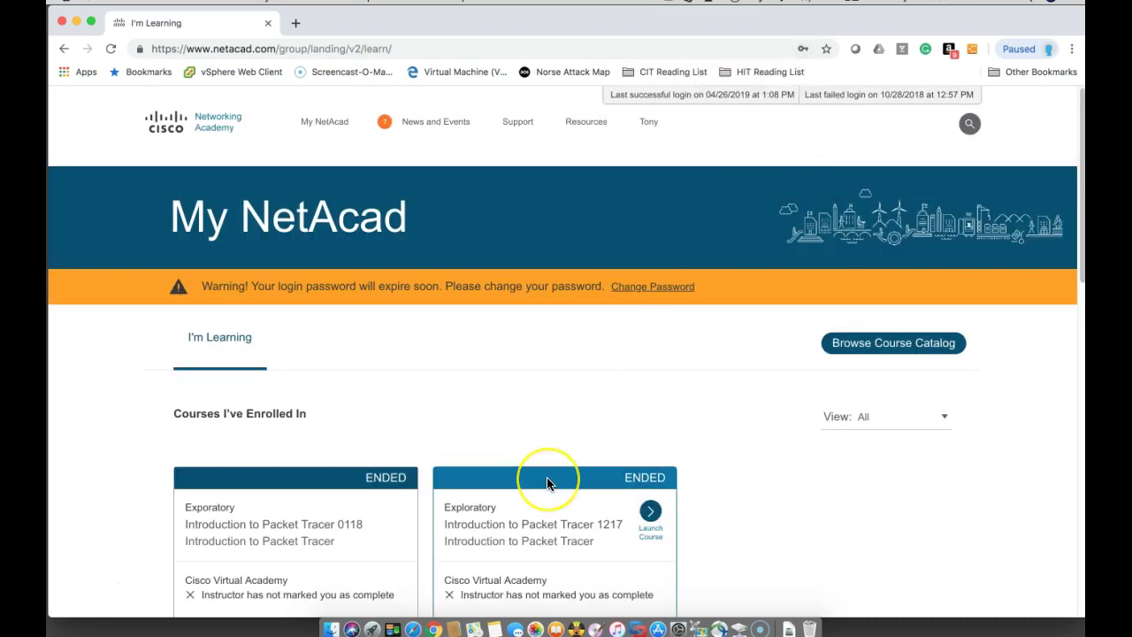
Download the macOS Packet Tracer 7.2.1 installer .dmg and open it.
scroll(203, 480, down, 10)
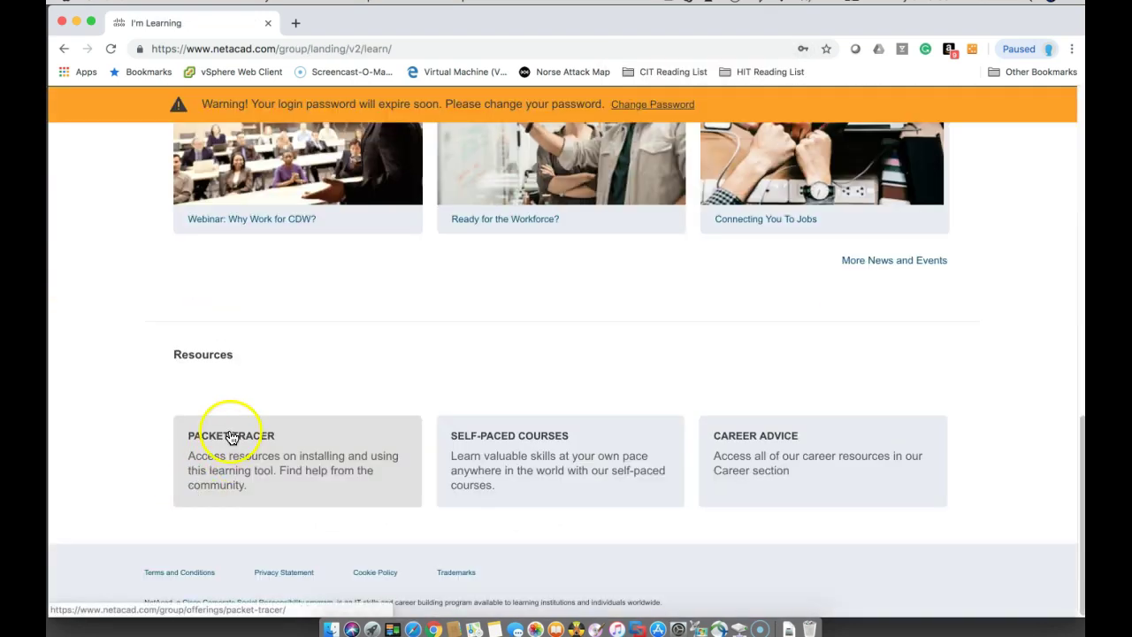
click(231, 435)
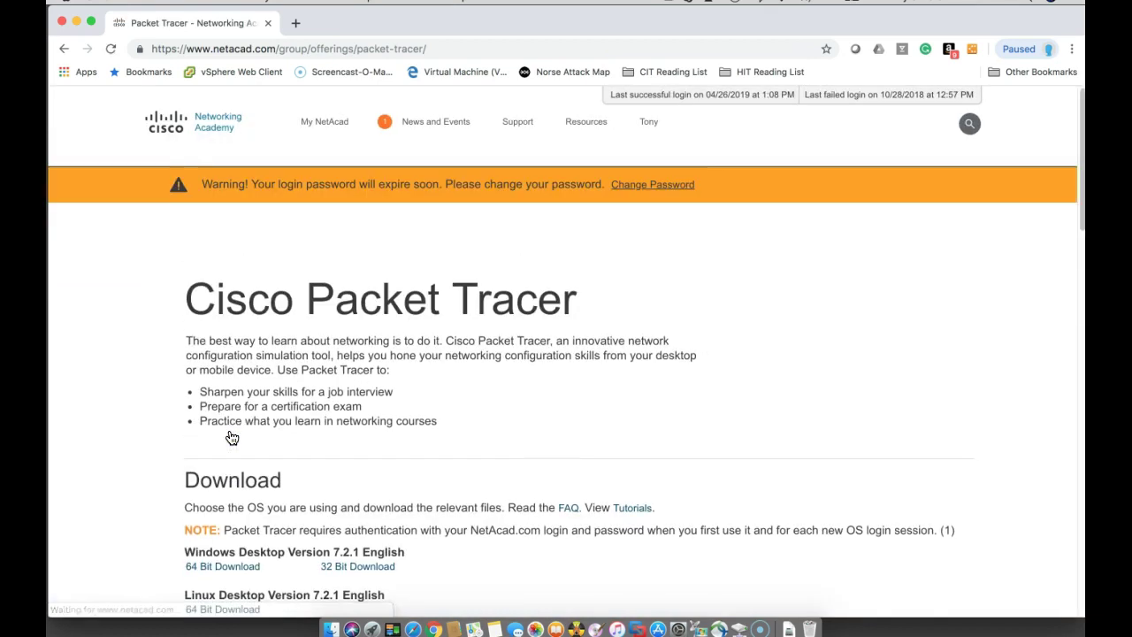
scroll(362, 442, down, 5)
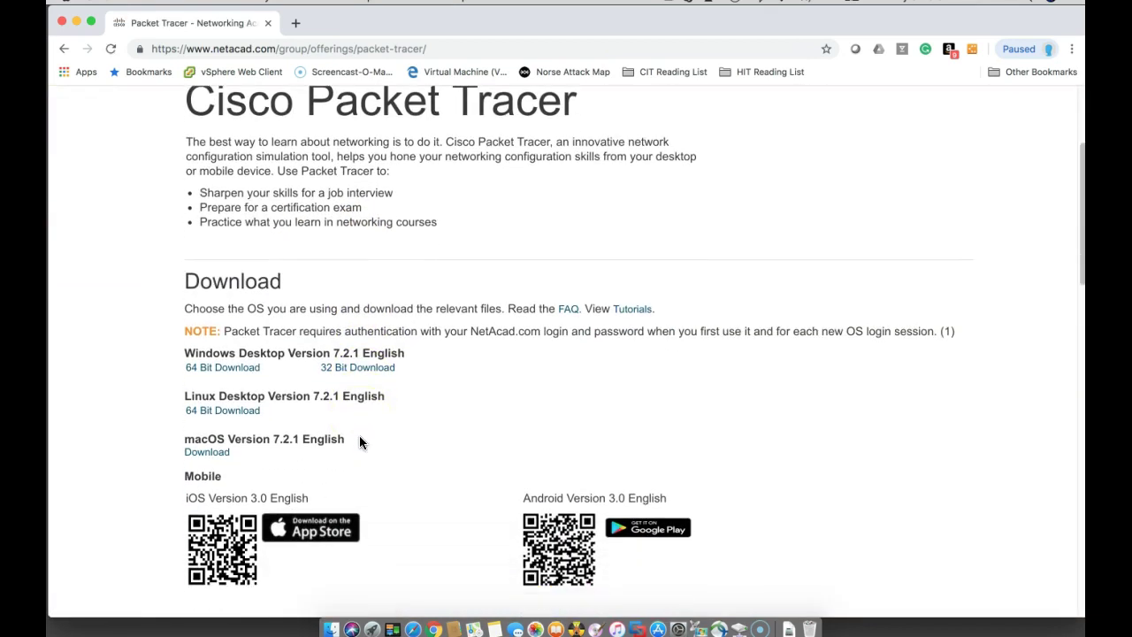
click(226, 455)
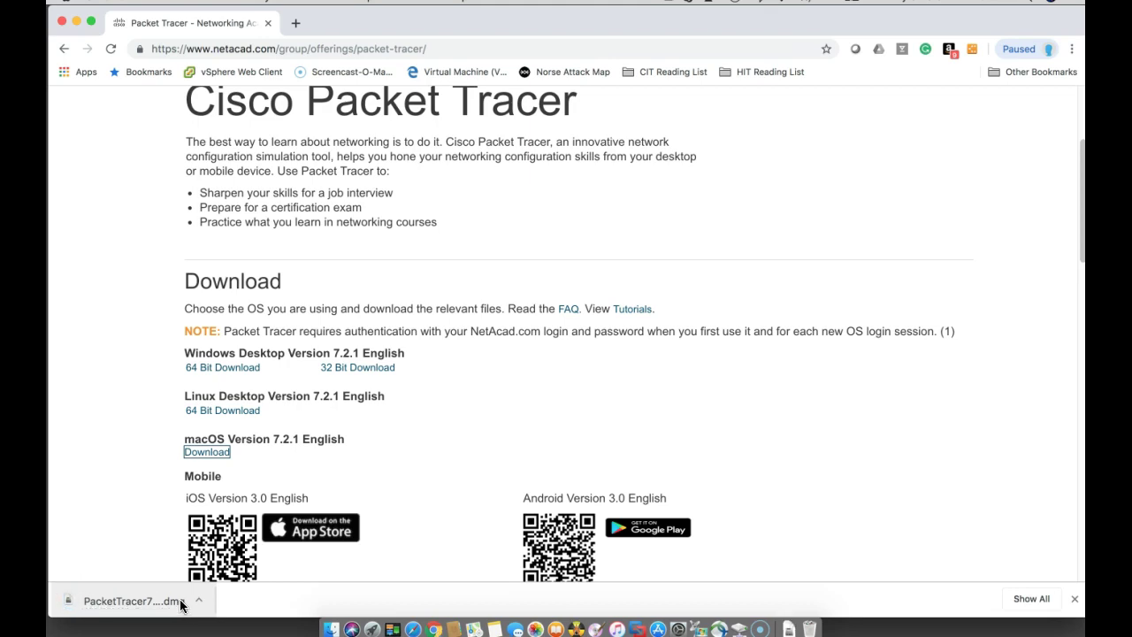
click(181, 603)
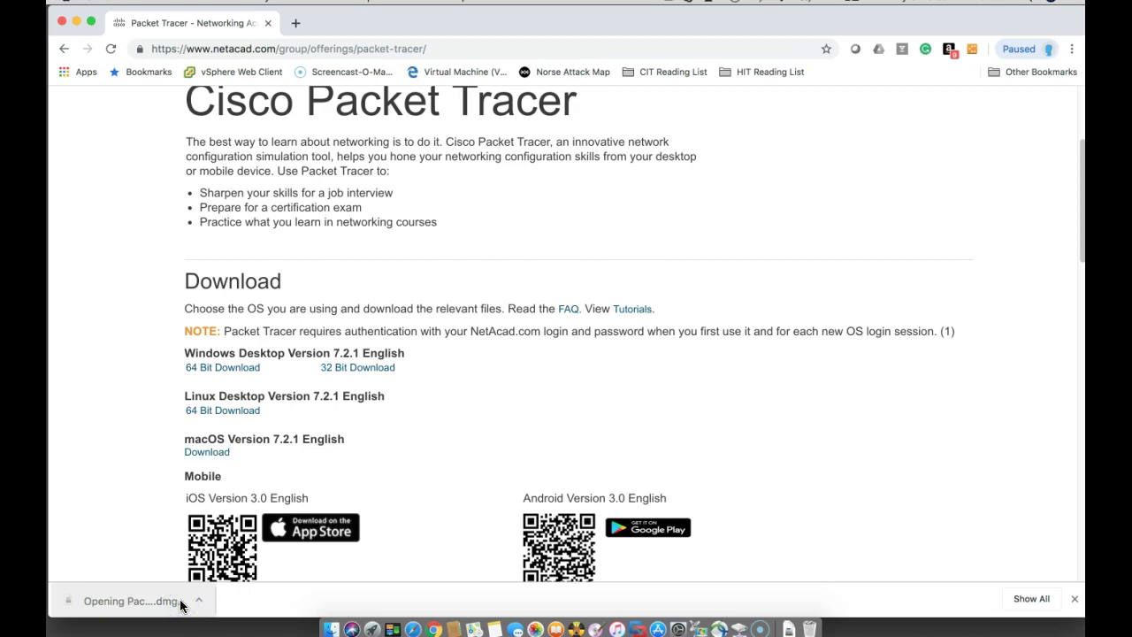
Open the Cisco Packet Tracer 7.2.1 volume, run PacketTracer721_mac_installer, and allow it through the security prompt.
click(77, 21)
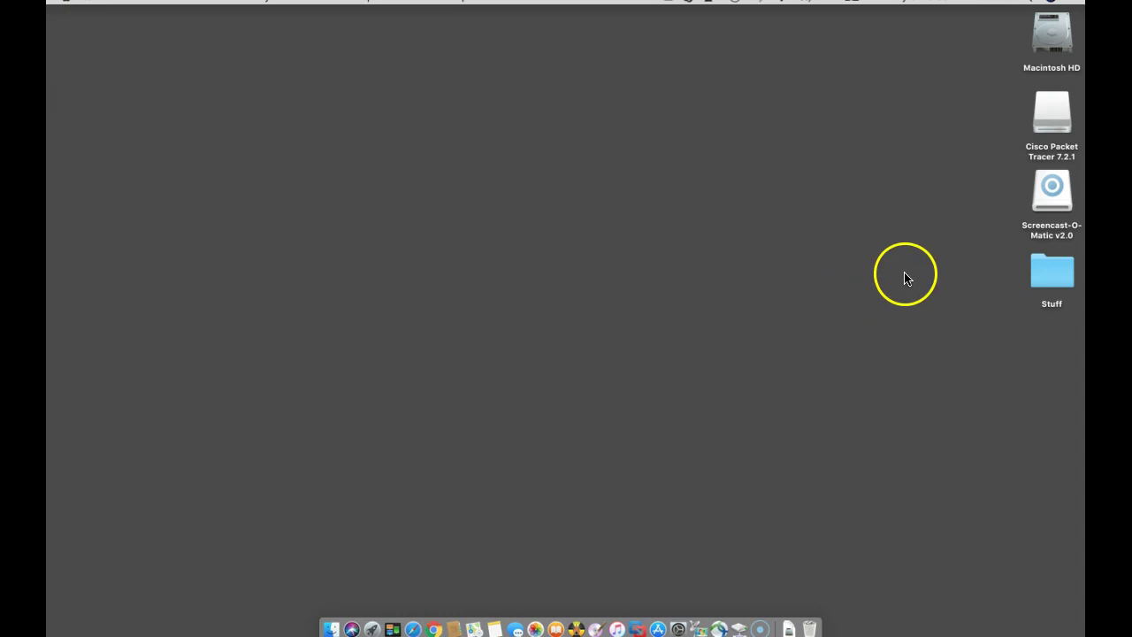
click(1054, 113)
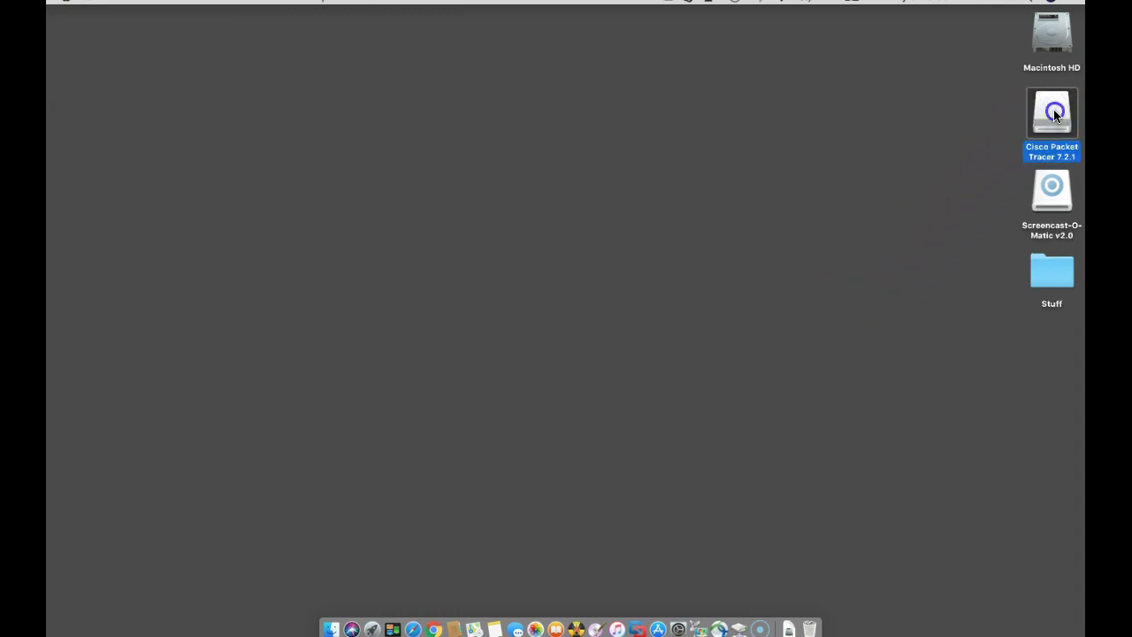
double_click(1054, 114)
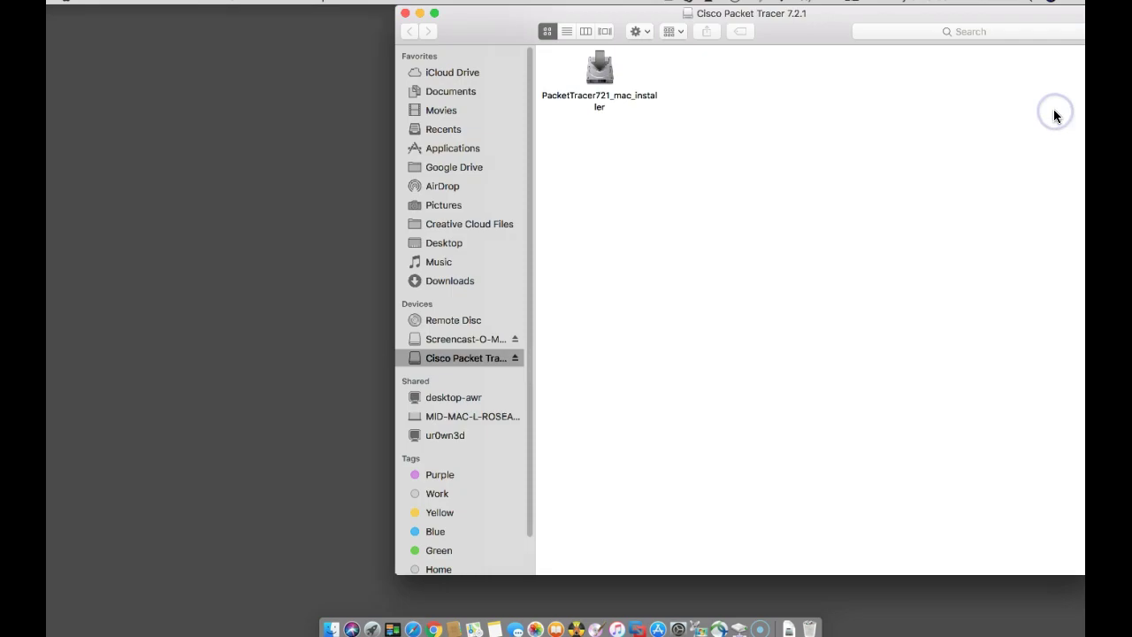
double_click(601, 79)
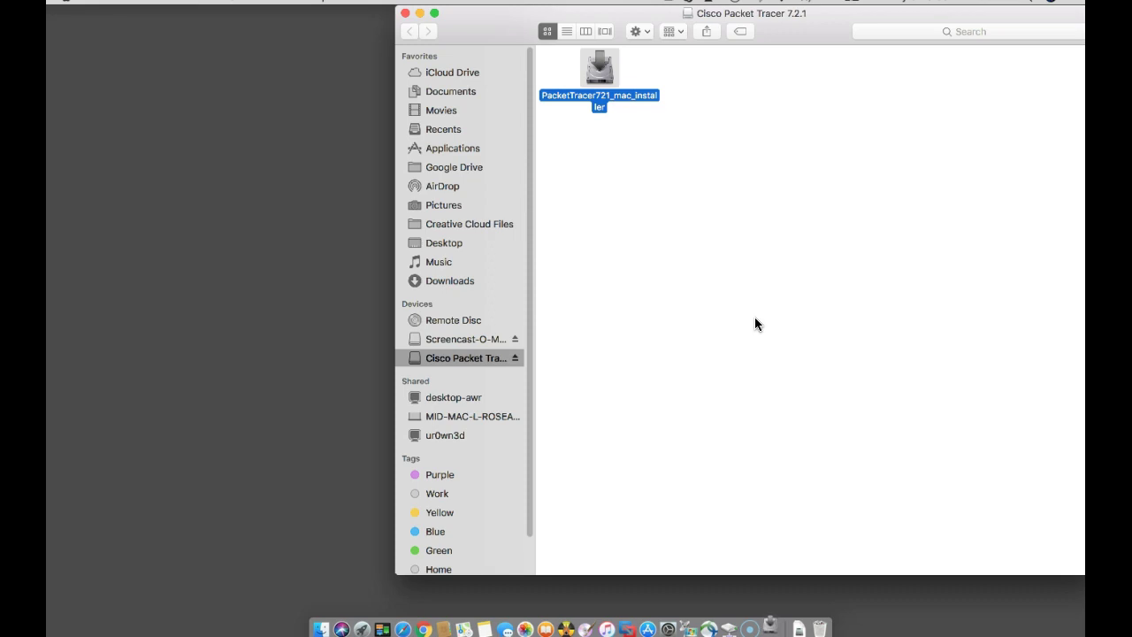
click(752, 345)
click(642, 289)
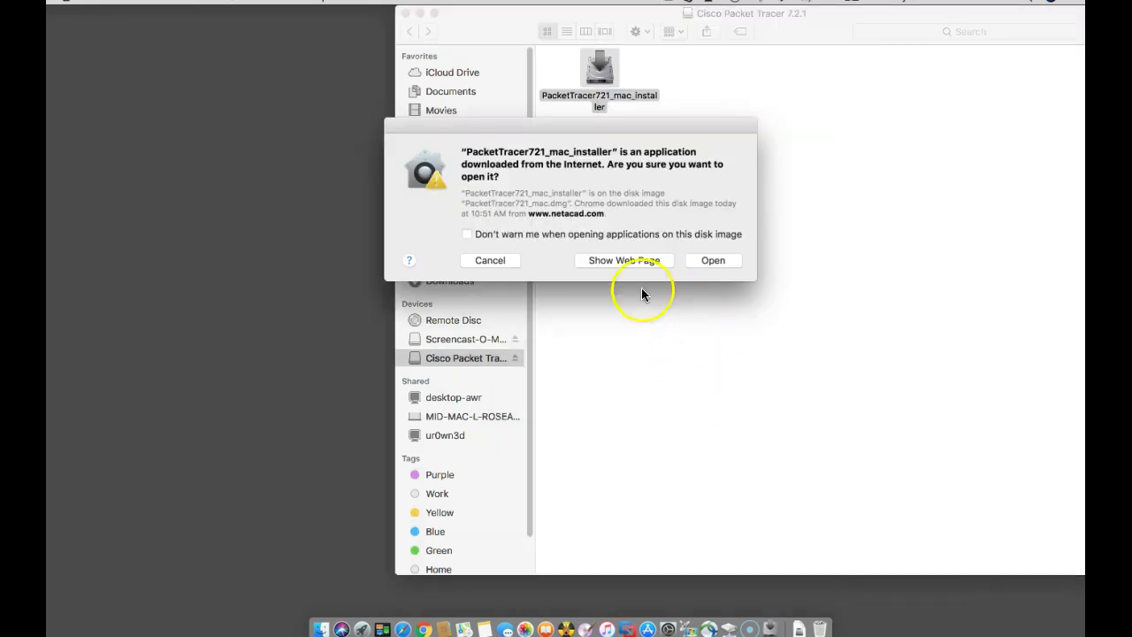
click(703, 259)
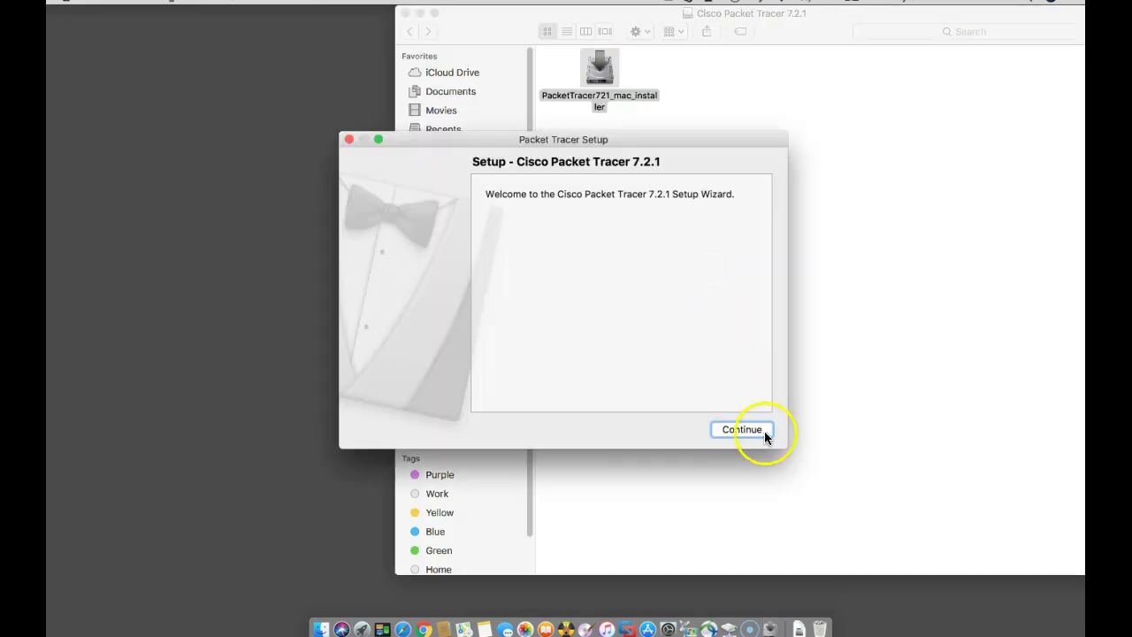
Accept the licence, install Packet Tracer 7.2.1 with the administrator password, and close the wizard.
click(759, 432)
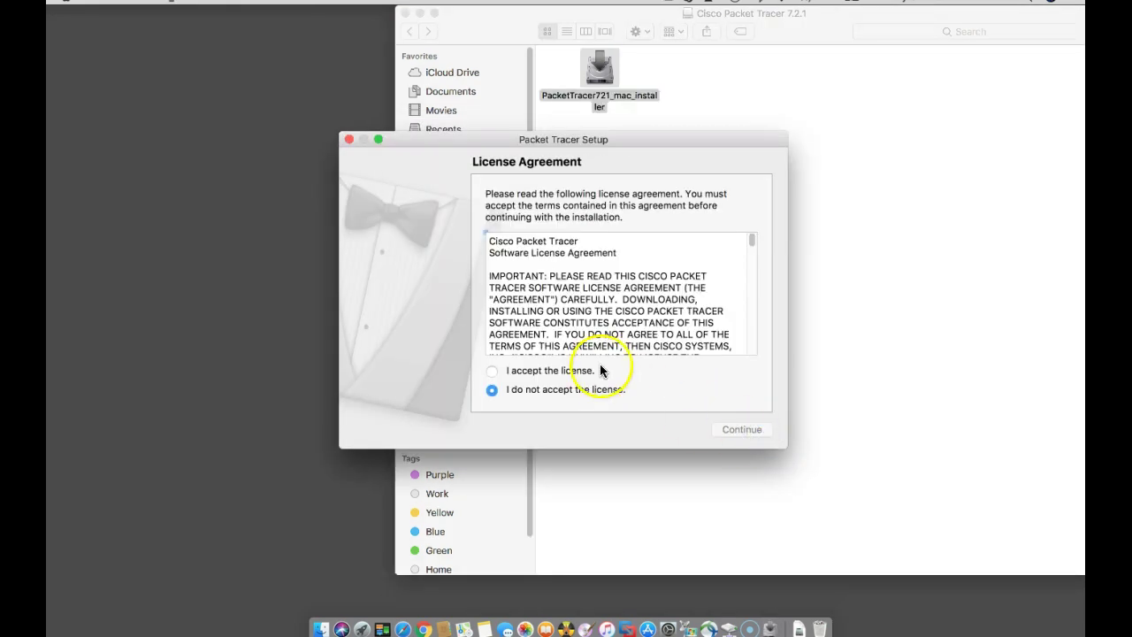
click(583, 372)
click(740, 431)
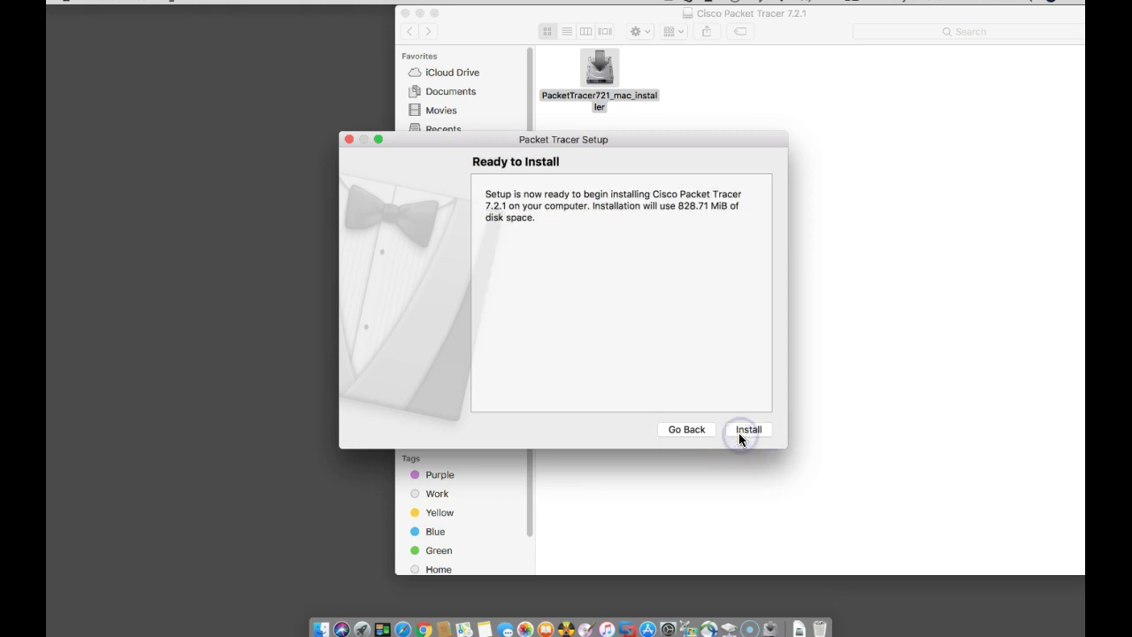
click(738, 429)
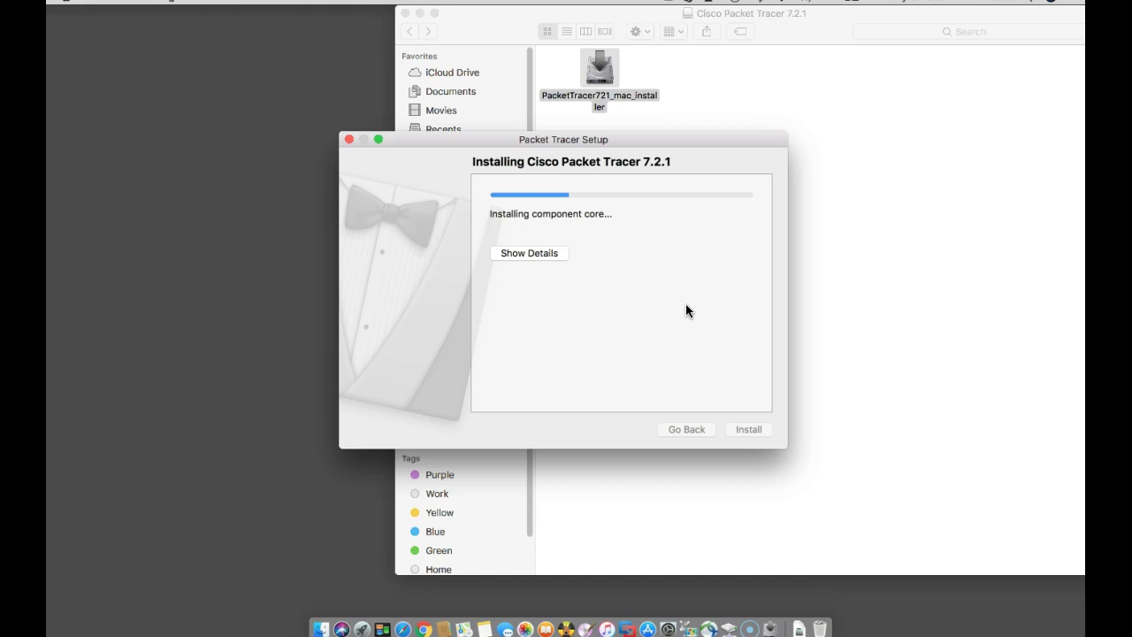
text(*****)
key(Return)
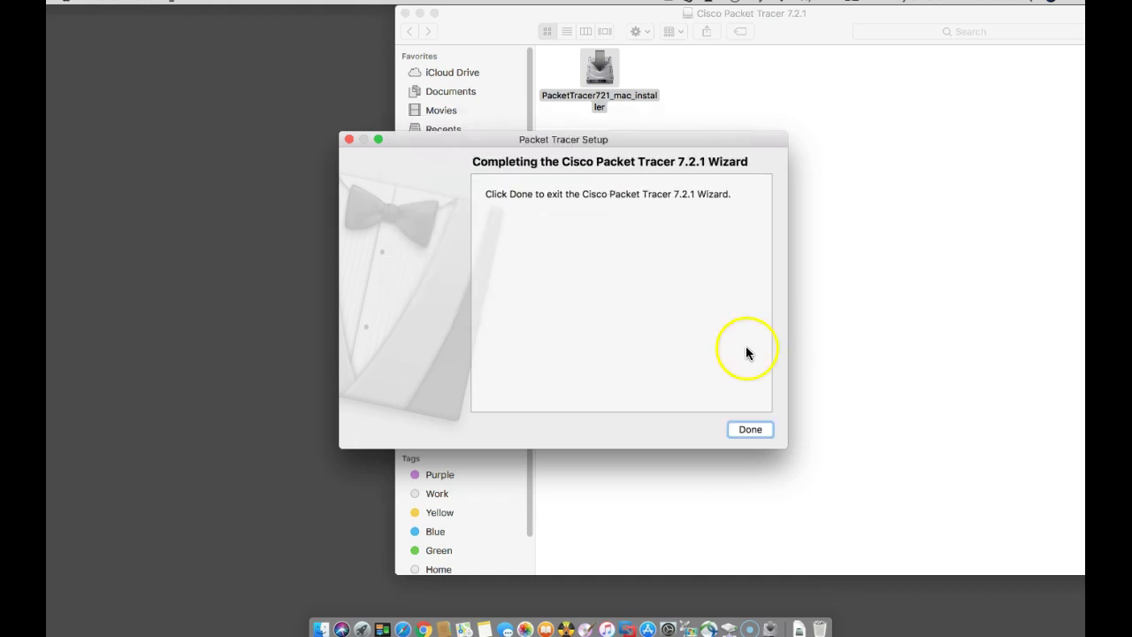
click(749, 430)
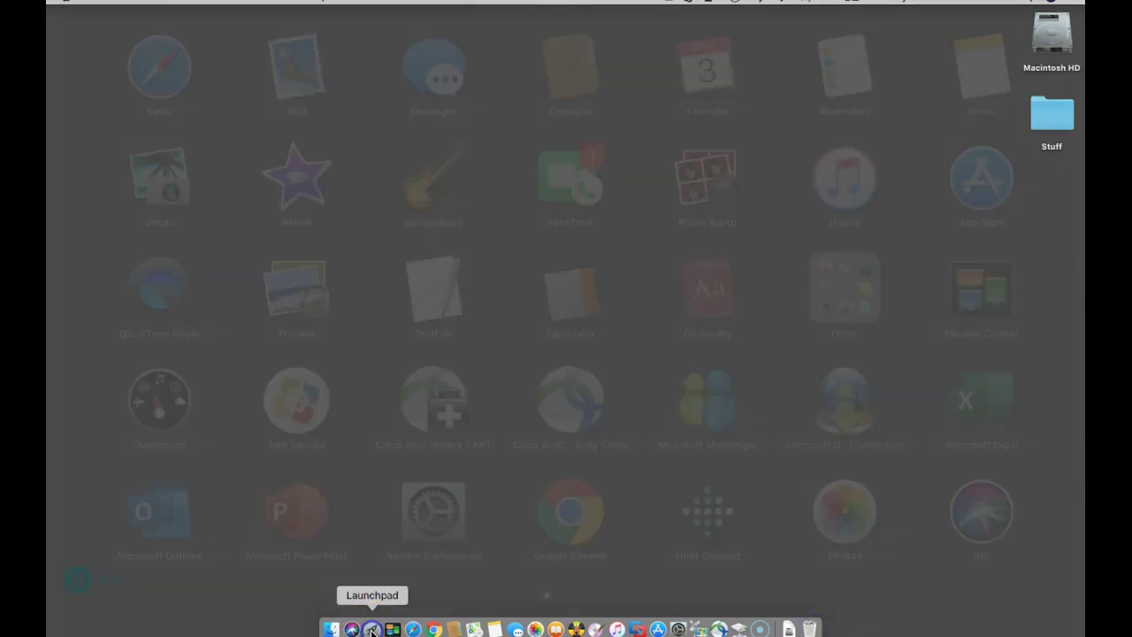
Start Cisco Packet Tracer from its Launchpad icon.
scroll(665, 487, down, 2)
scroll(666, 487, down, 3)
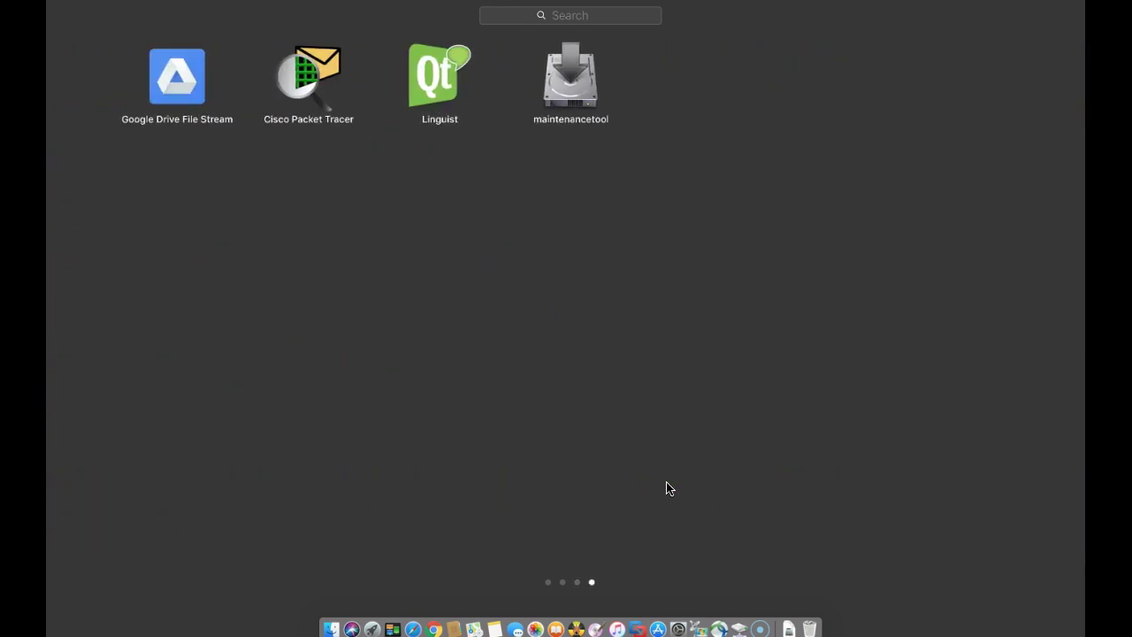
click(309, 88)
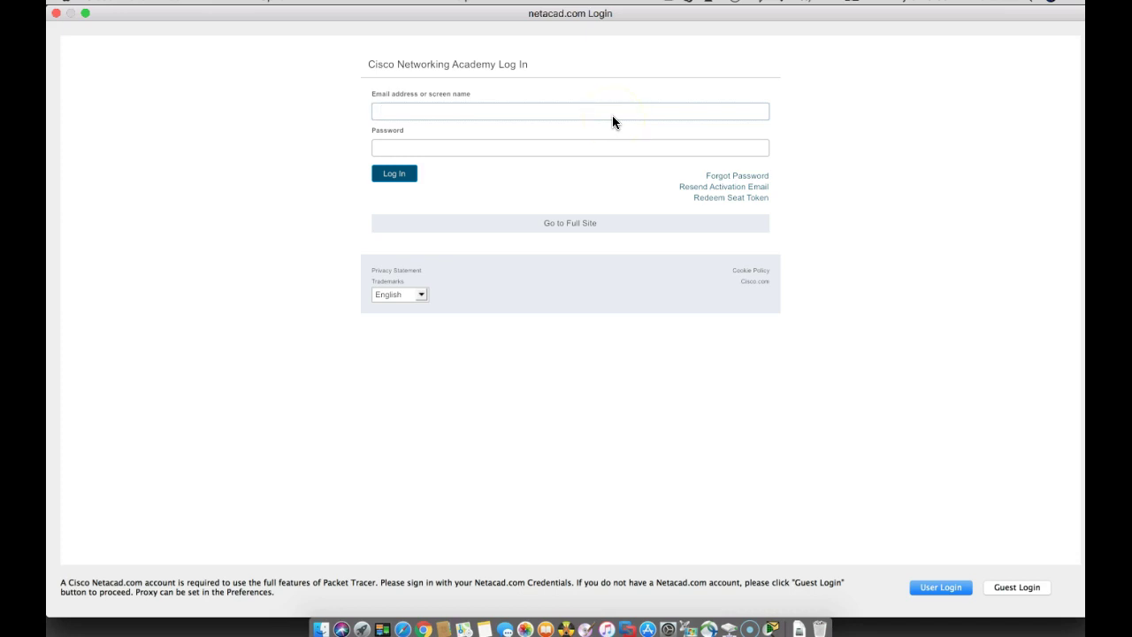
Trust the Activity Sequencer script module 'Always from Same Publisher'.
text(ve)
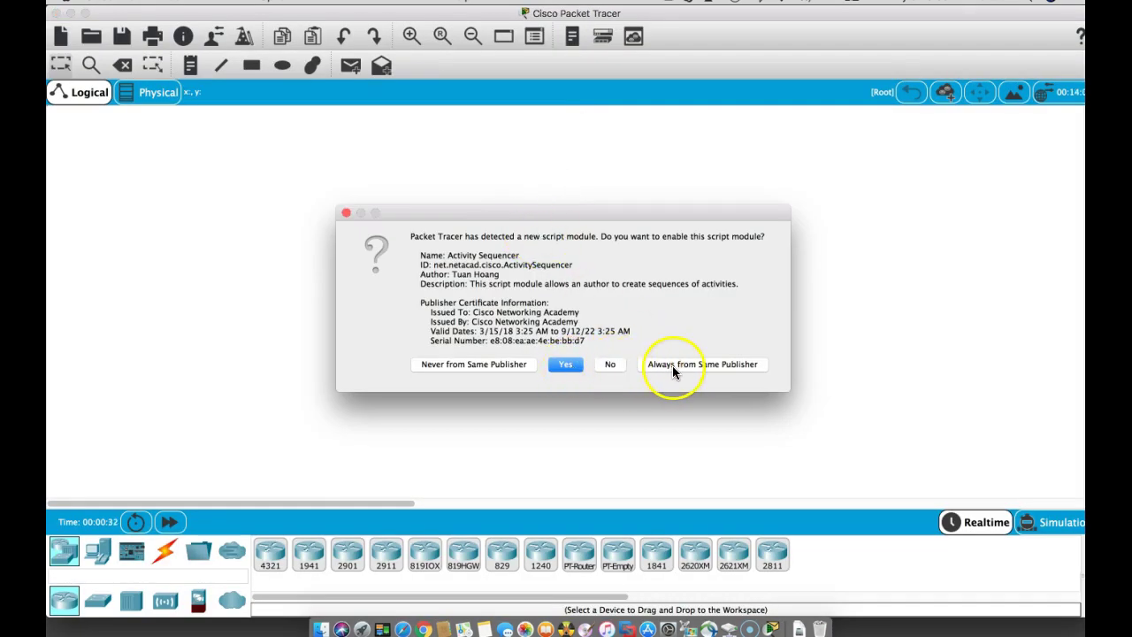
click(673, 364)
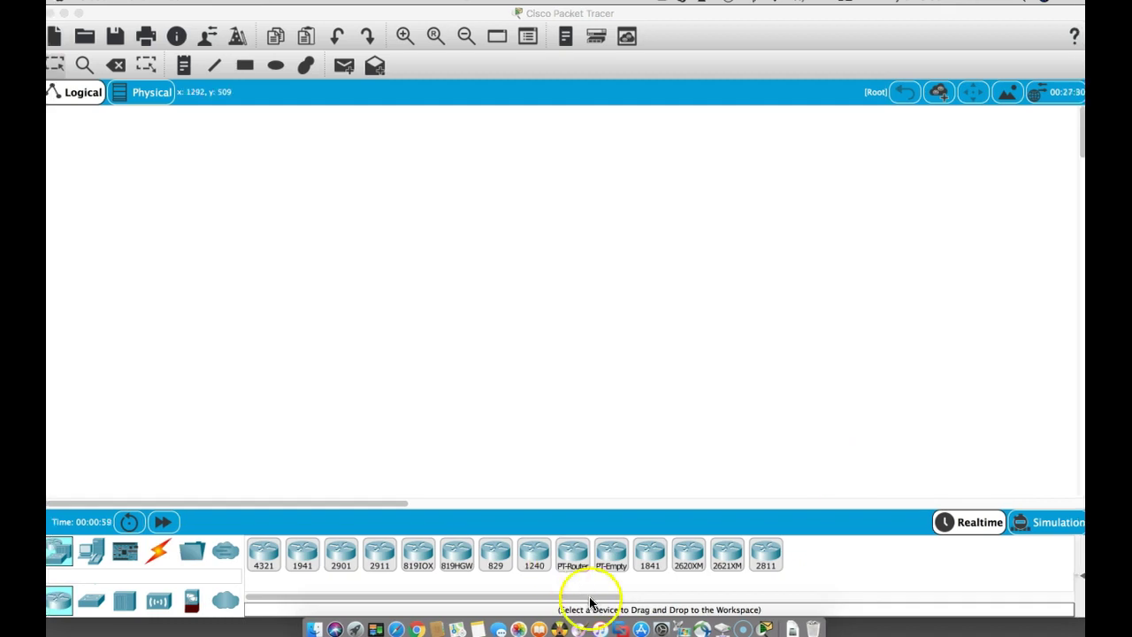
Place a 2621XM router, Router0, on the workspace and move it up and left.
click(546, 599)
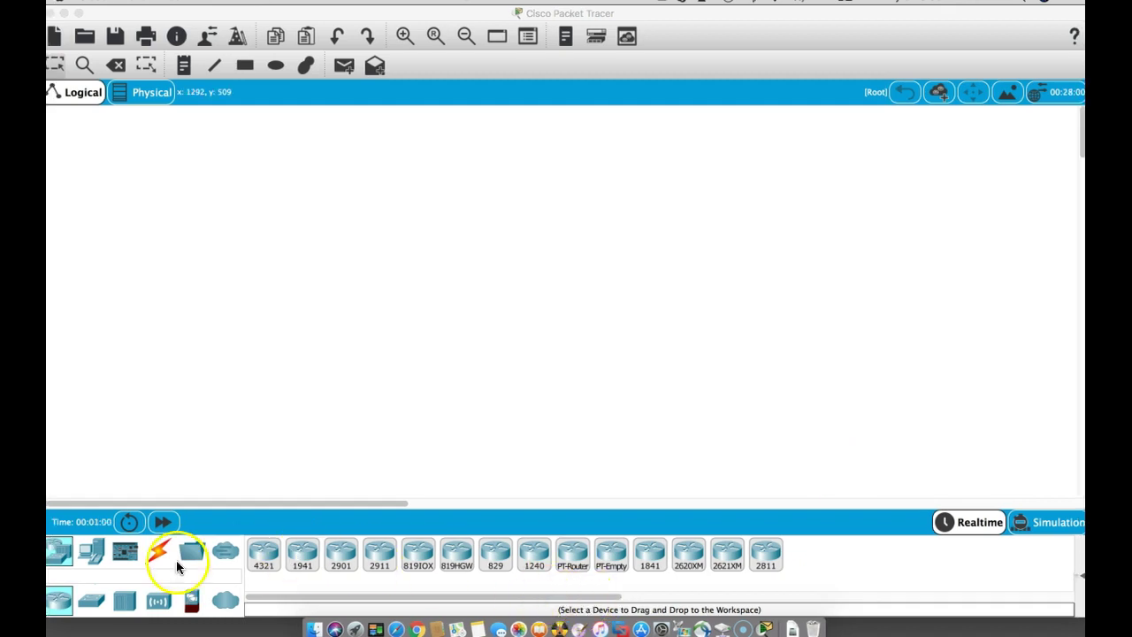
click(59, 551)
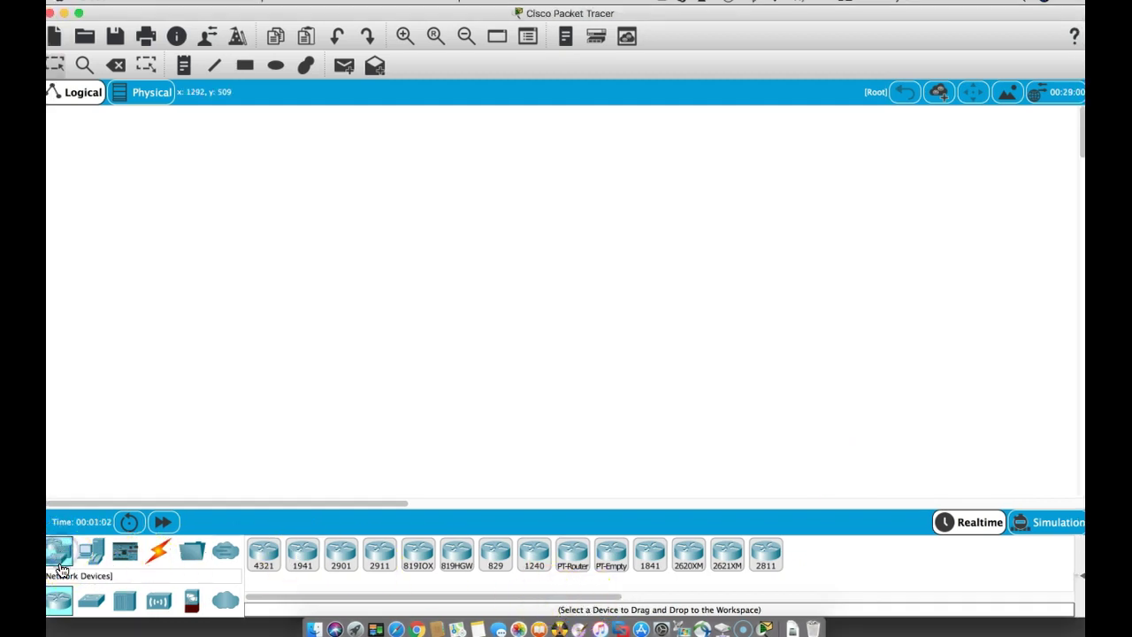
click(62, 599)
click(121, 604)
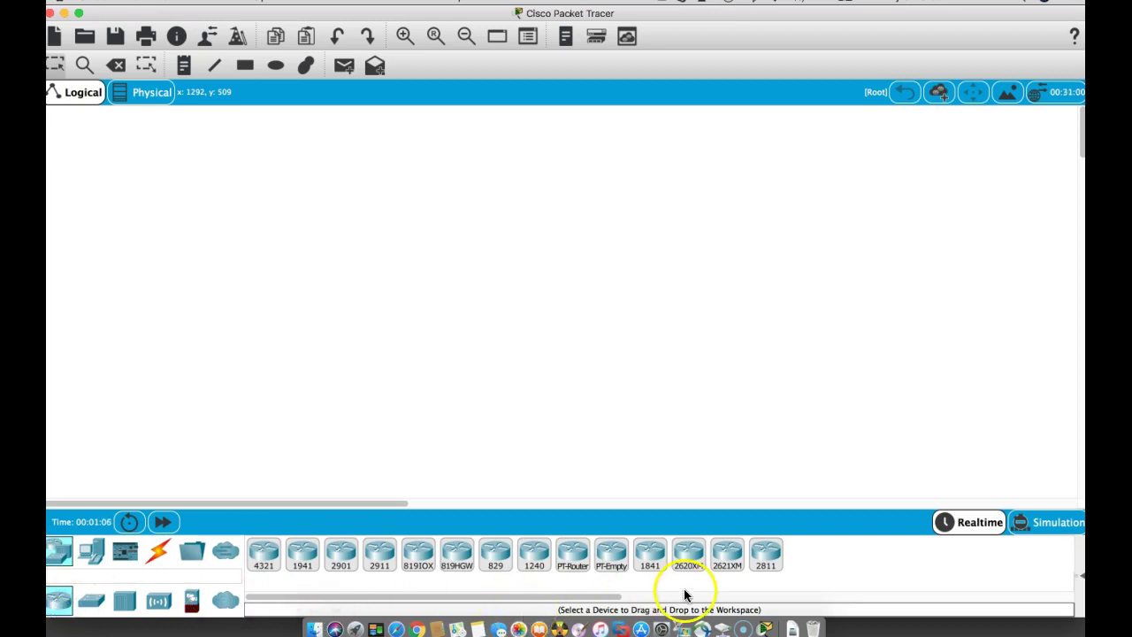
click(726, 555)
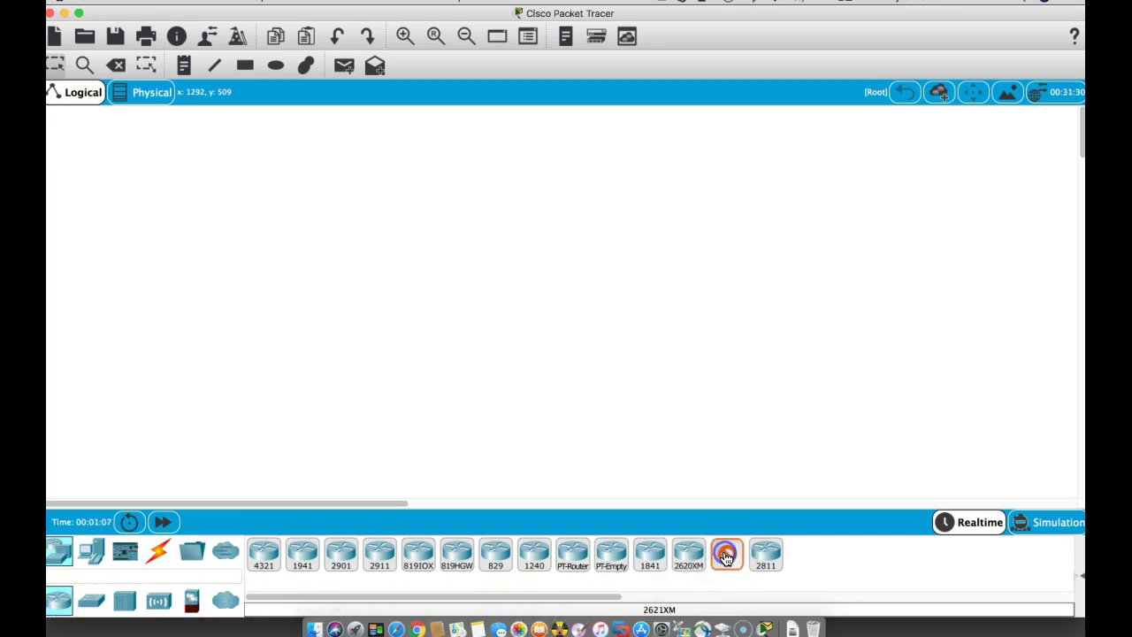
click(448, 358)
drag(446, 361, 413, 241)
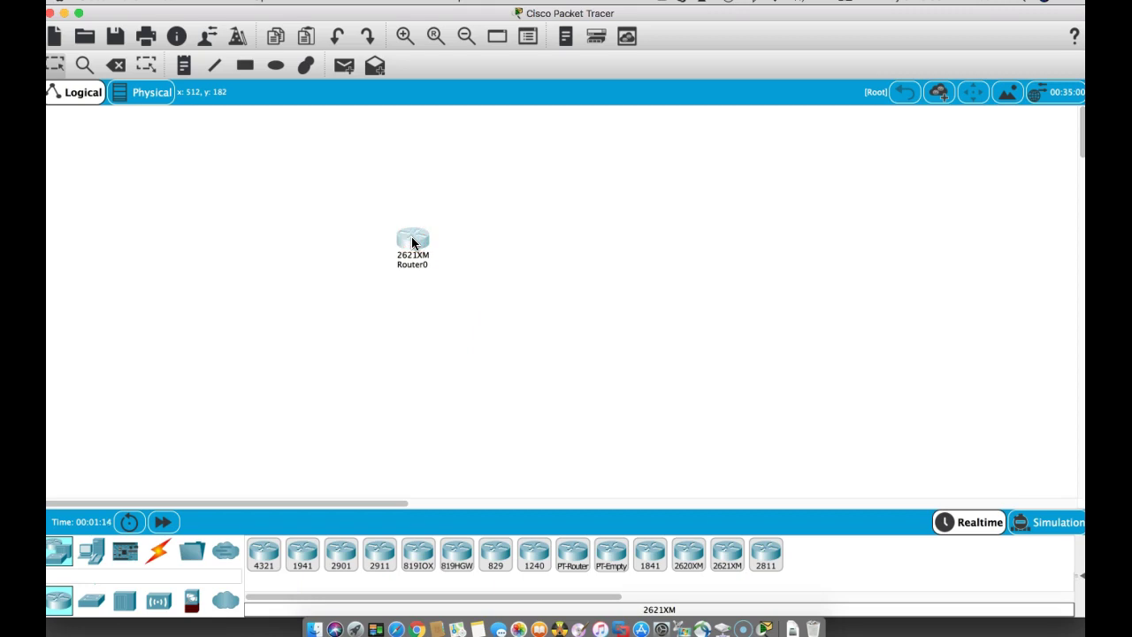
Power off Router0, fit NM-Cover and WIC-2T modules, then power it back on.
double_click(411, 236)
click(548, 183)
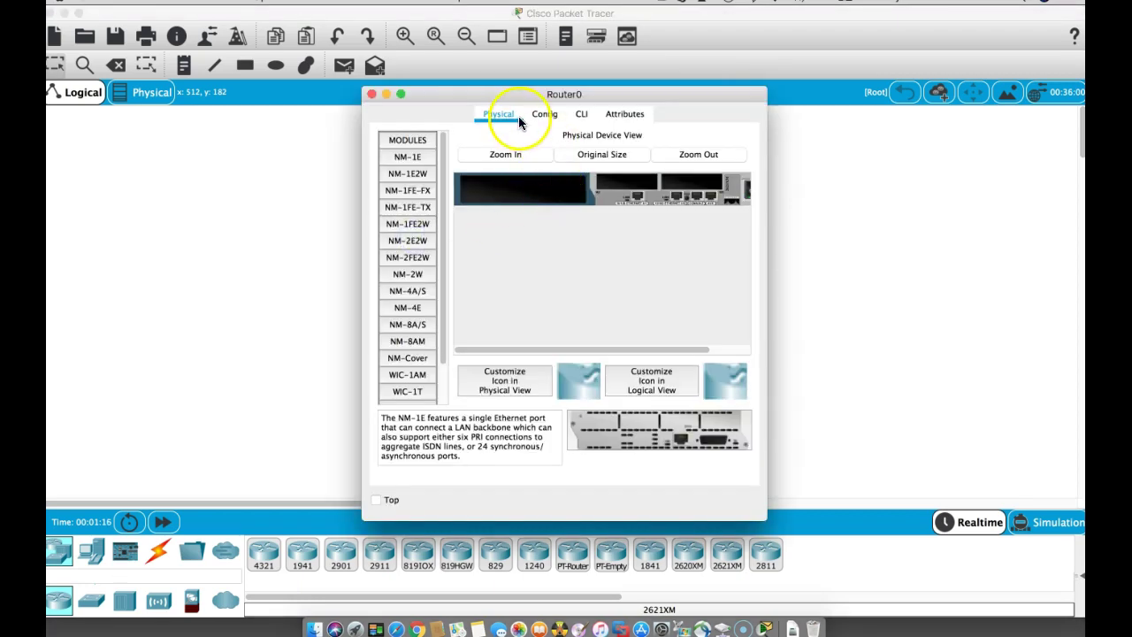
click(748, 193)
click(418, 359)
drag(419, 359, 518, 189)
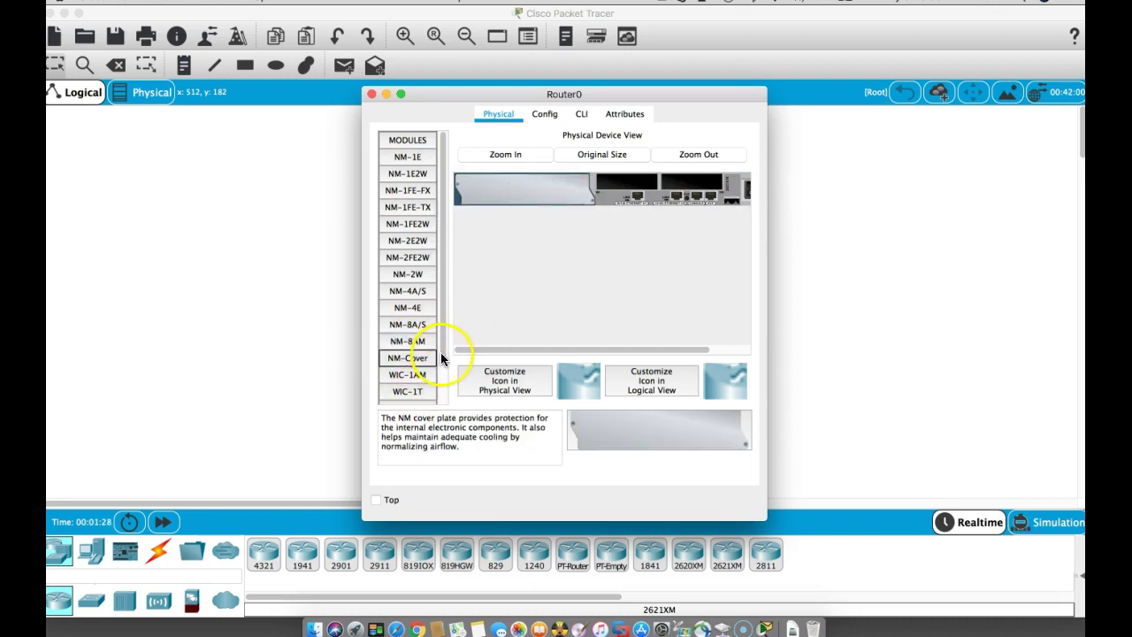
drag(441, 352, 622, 180)
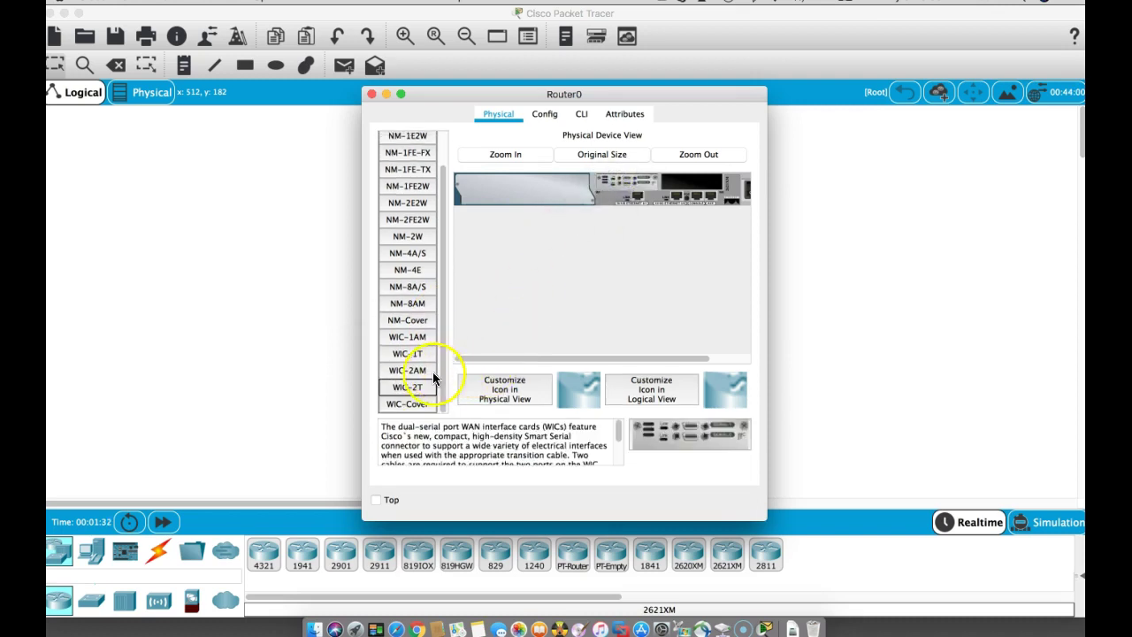
drag(418, 393, 703, 232)
drag(698, 188, 697, 187)
click(748, 187)
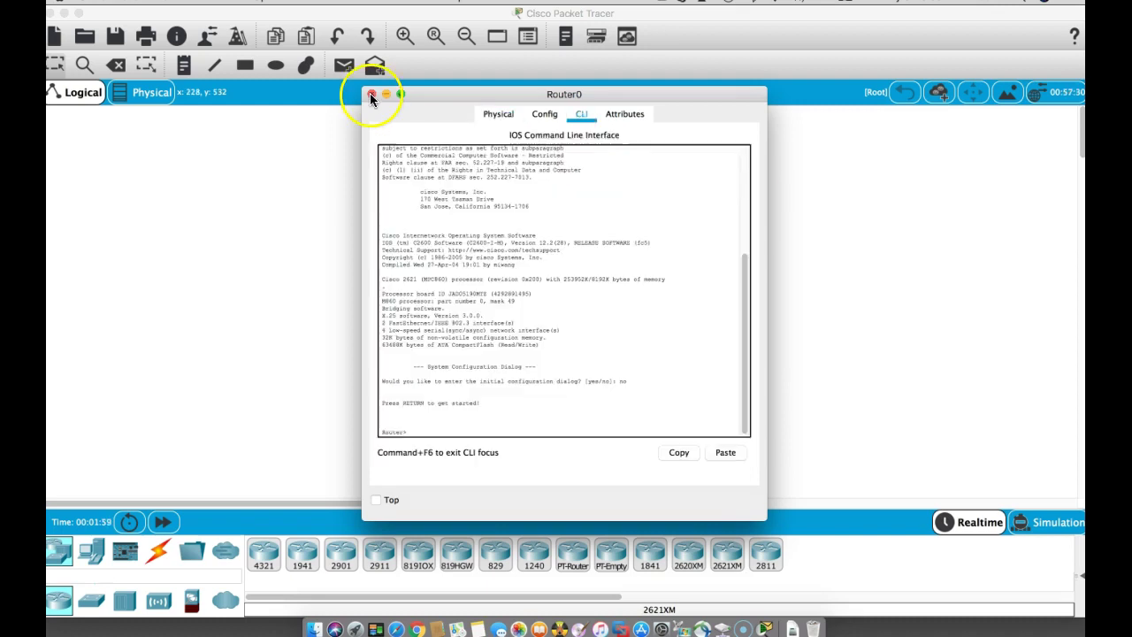
Paste a copy of Router0 and place Router0(1) to its right.
click(371, 94)
mouse_move(411, 237)
click(523, 216)
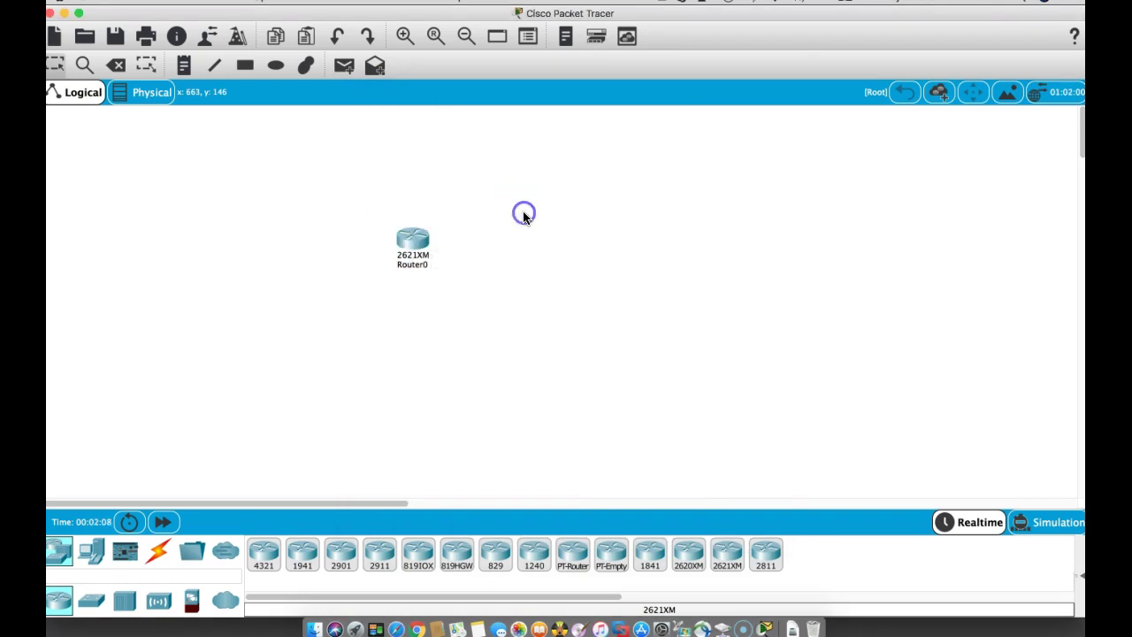
key(super+v)
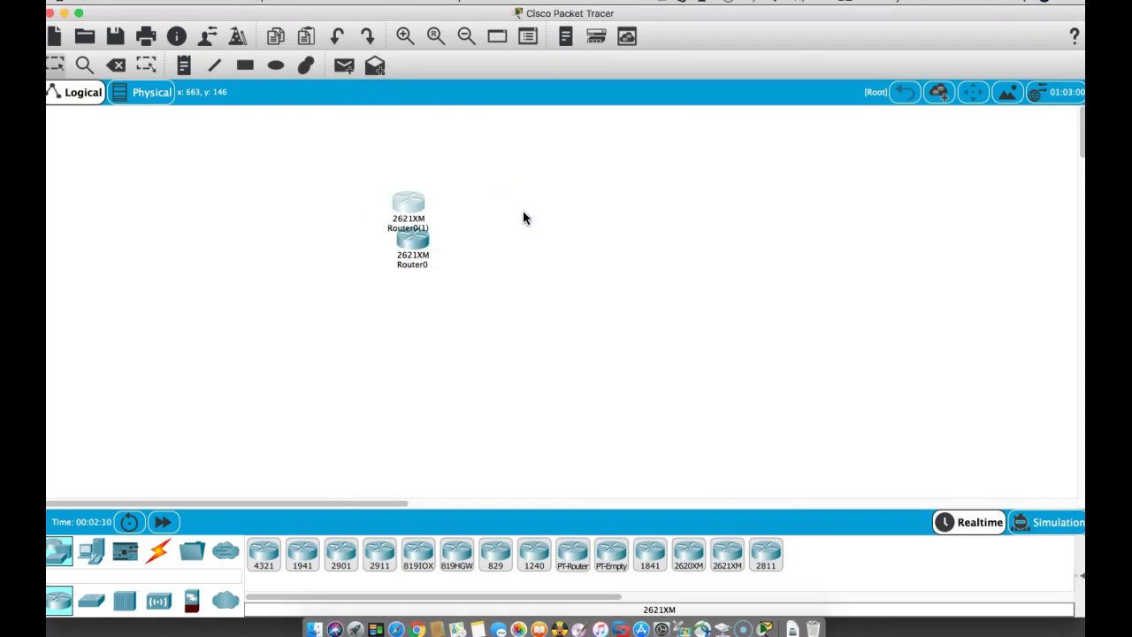
drag(412, 202, 560, 234)
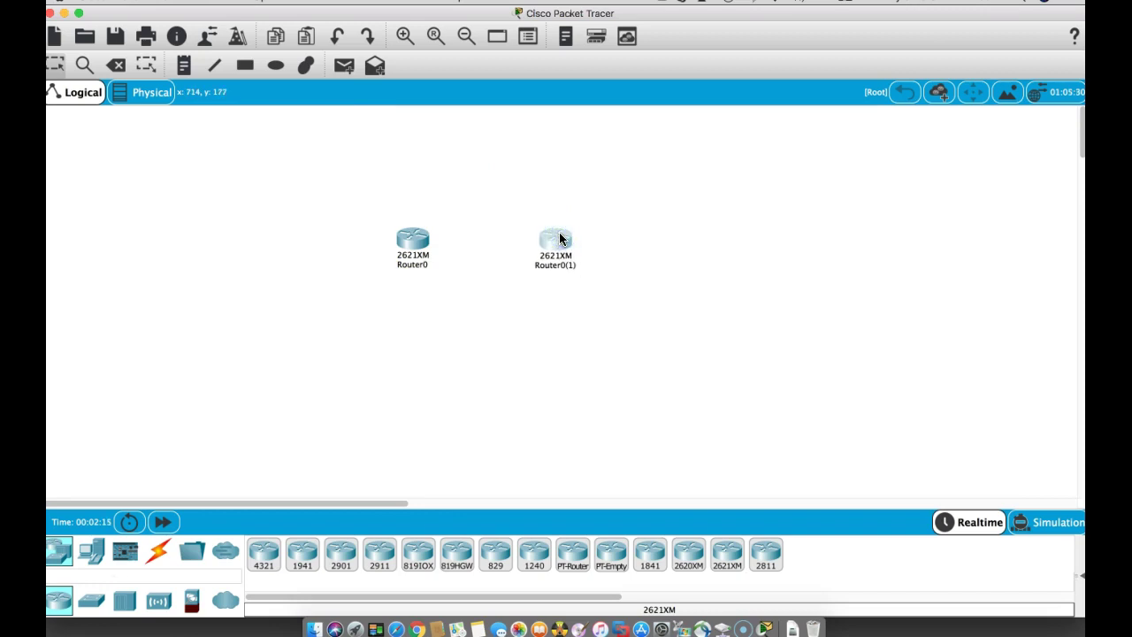
drag(559, 235, 559, 234)
Link Router0 Serial0/2 to Router0(1) Serial0/0 with a Serial DCE cable.
click(152, 559)
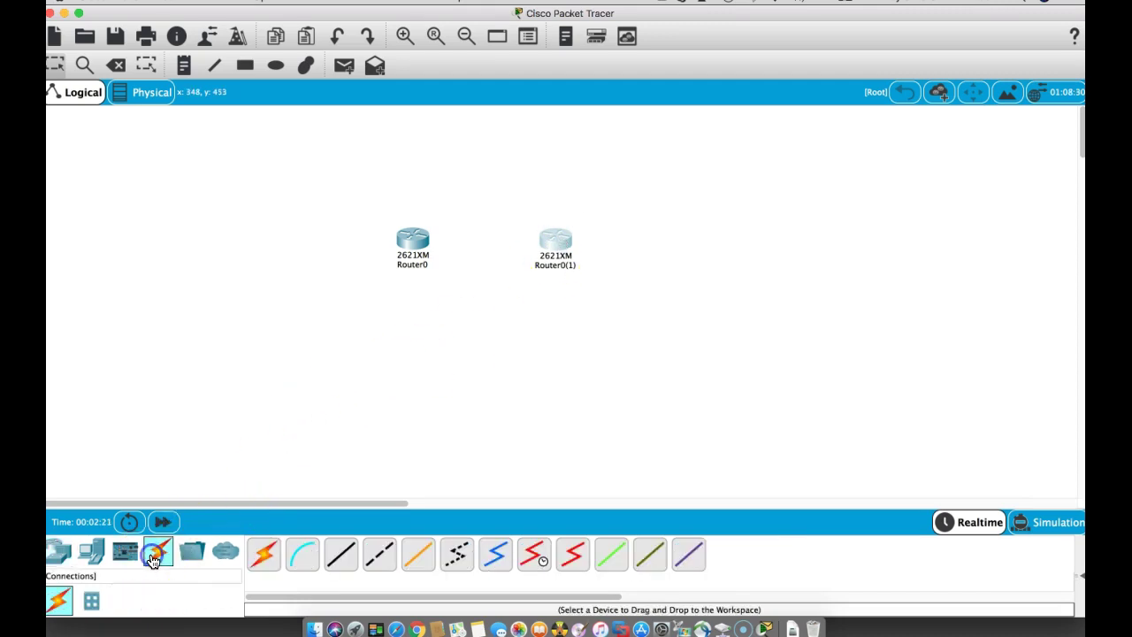
click(534, 554)
click(422, 235)
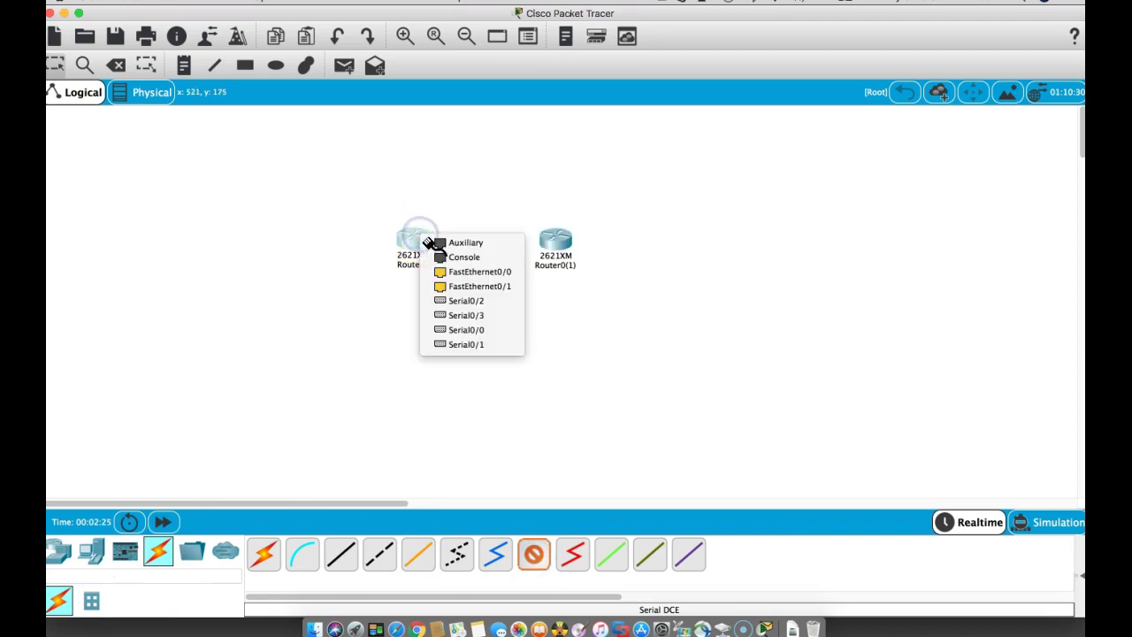
click(466, 301)
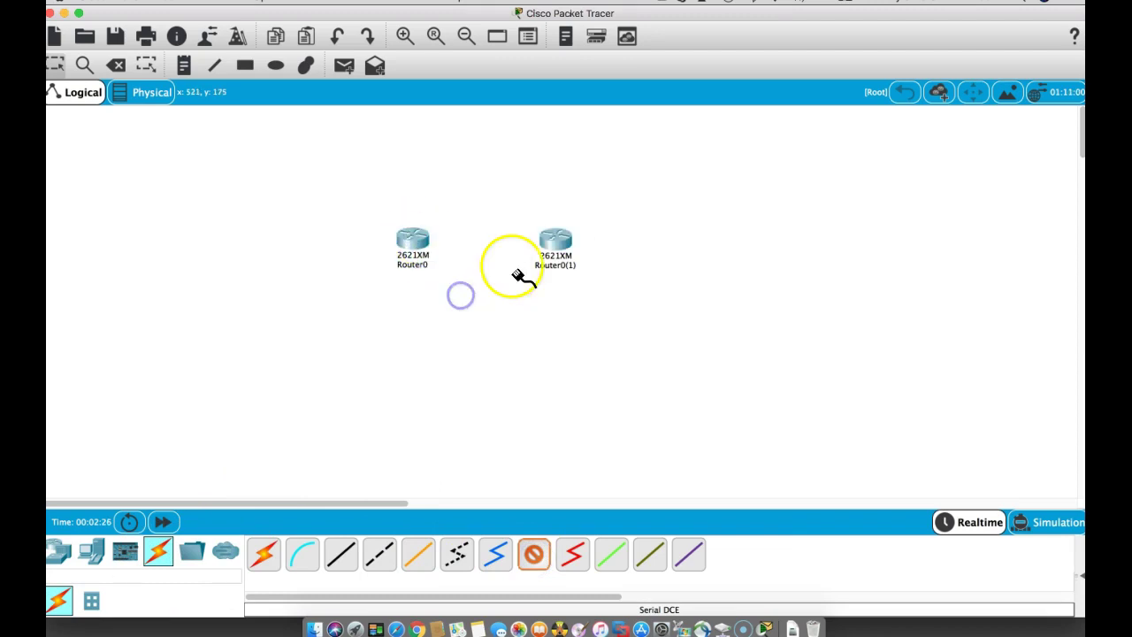
click(549, 237)
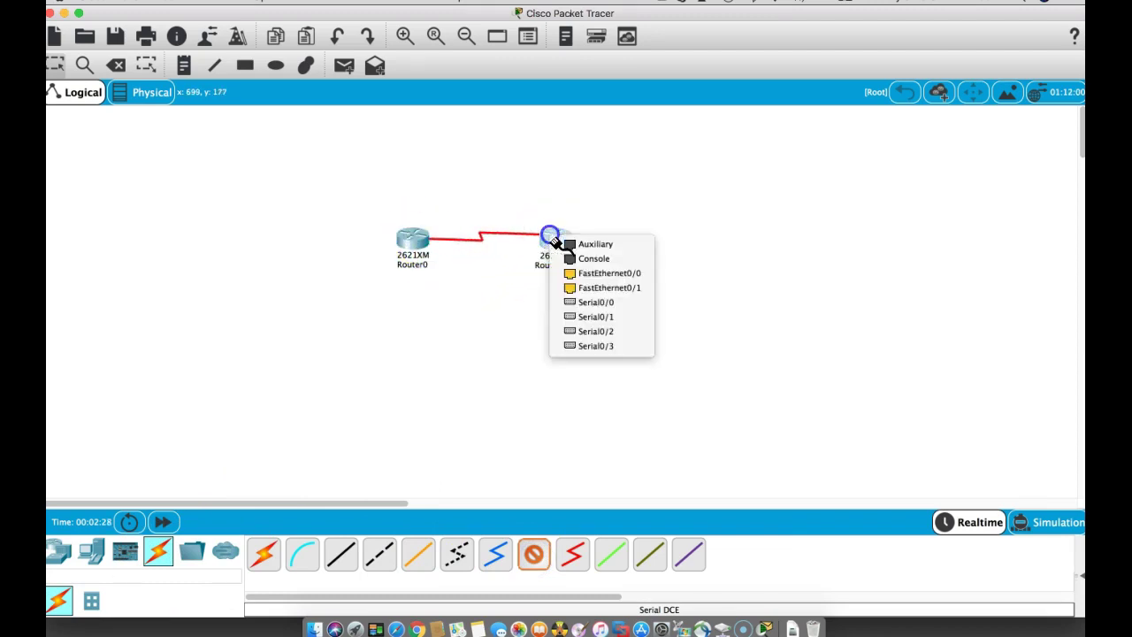
click(574, 304)
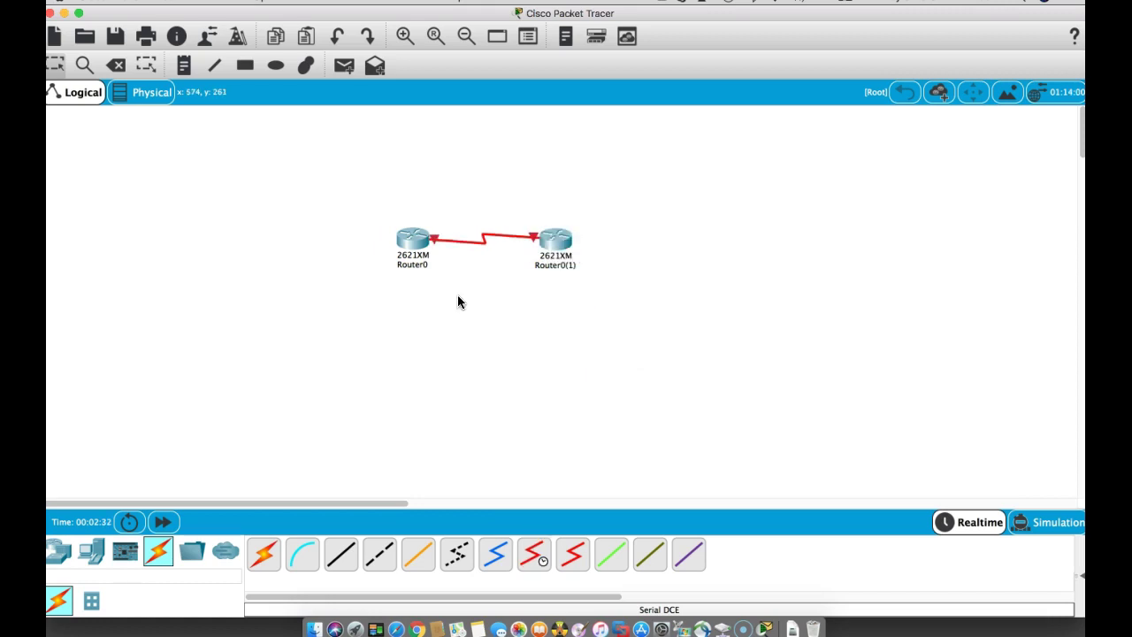
click(557, 378)
Fast-forward the simulation clock four times while the Router0–Router0(1) serial link stays down.
click(166, 523)
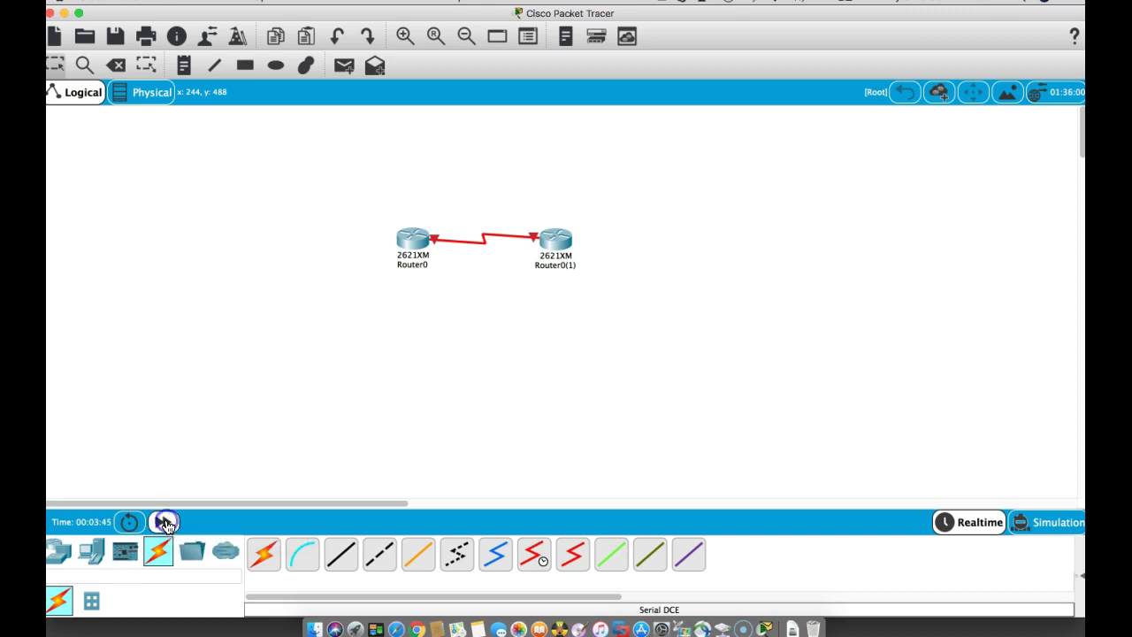
click(166, 524)
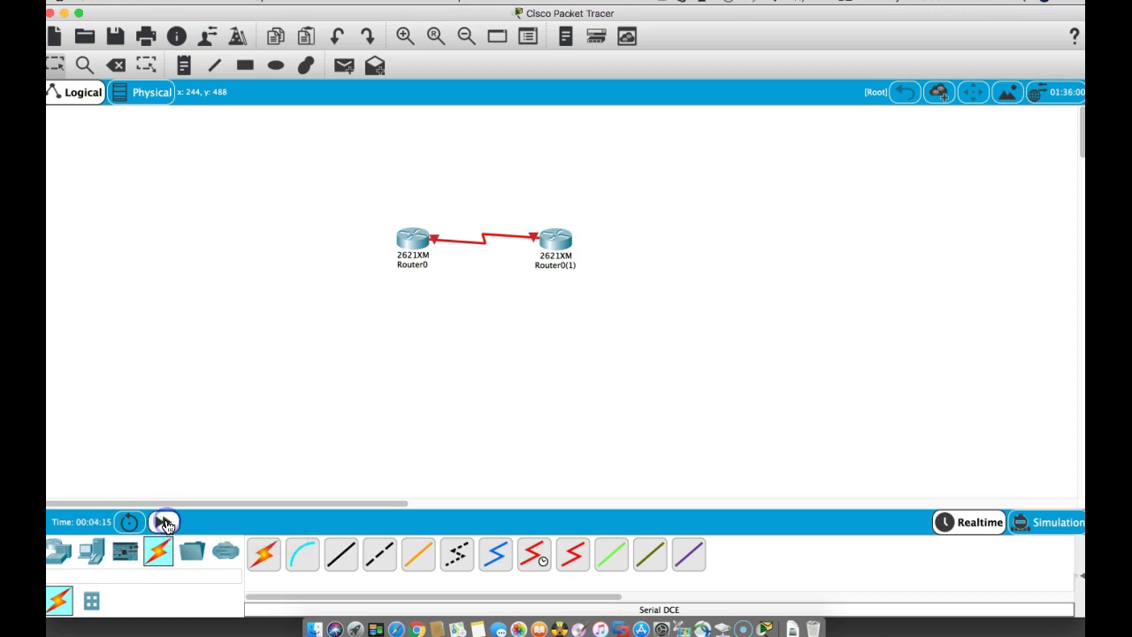
click(166, 524)
click(166, 523)
click(166, 524)
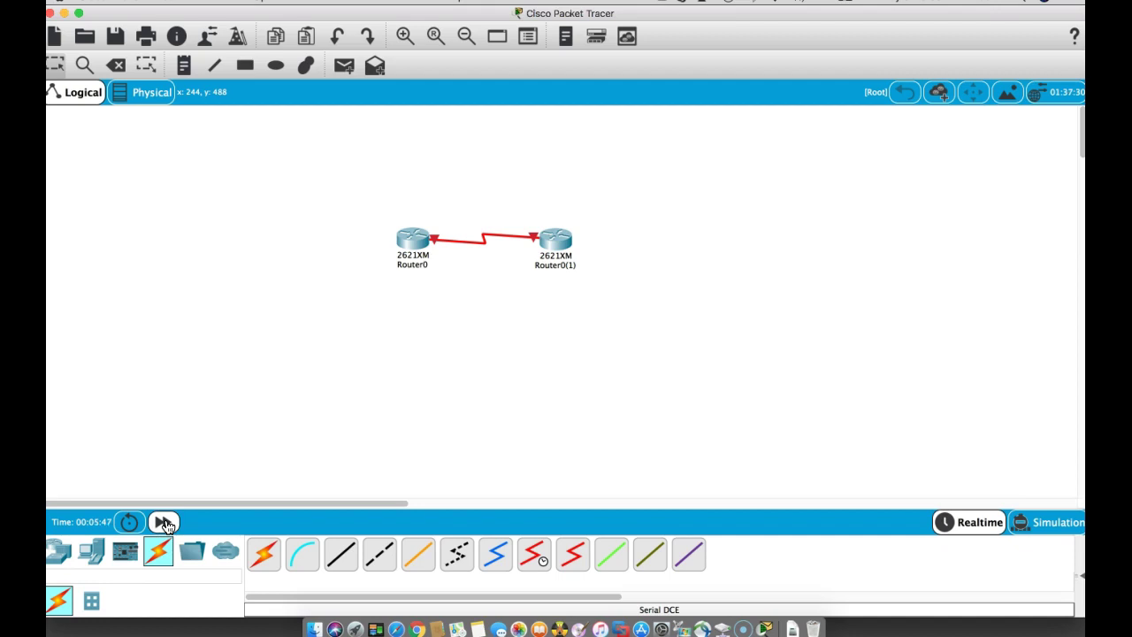